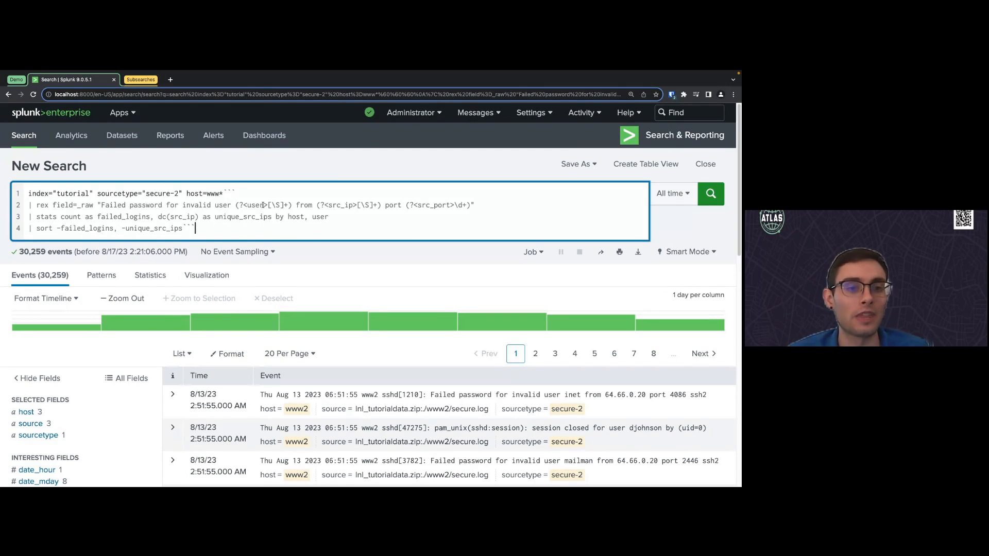
- Expand the first event's details to examine its failed-password message and extracted fields, and collapse it again
scroll(253, 326, down, 1)
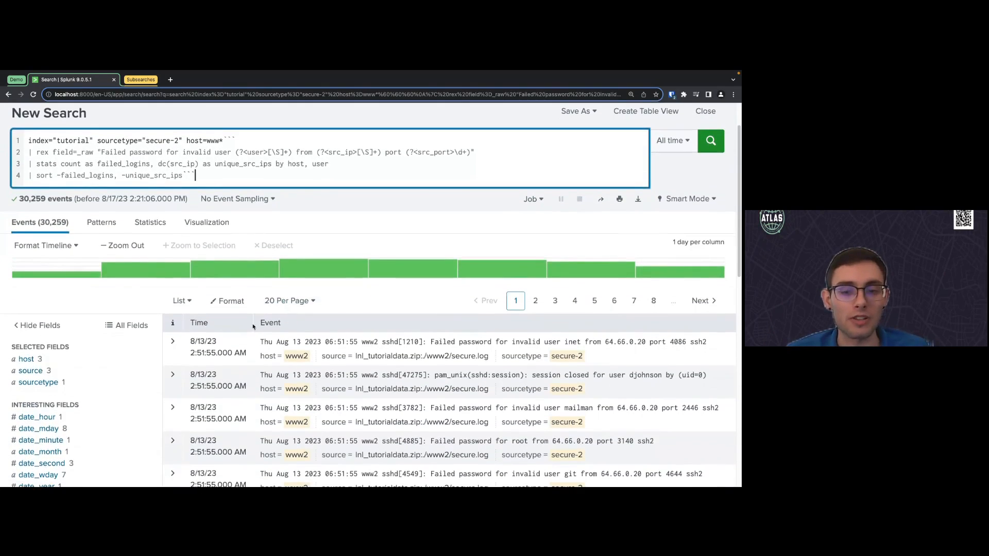
scroll(247, 327, down, 1)
click(173, 340)
scroll(306, 327, down, 1)
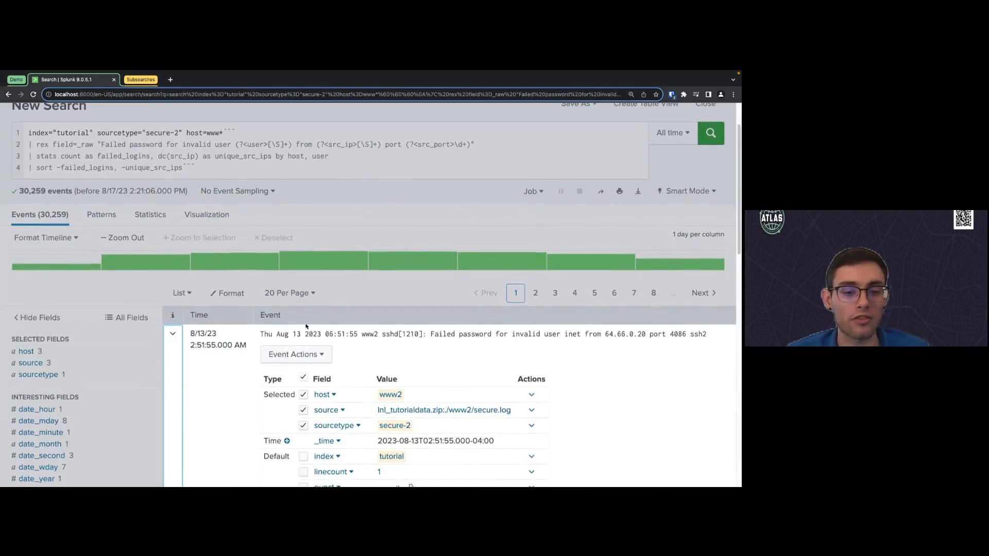
scroll(306, 327, down, 2)
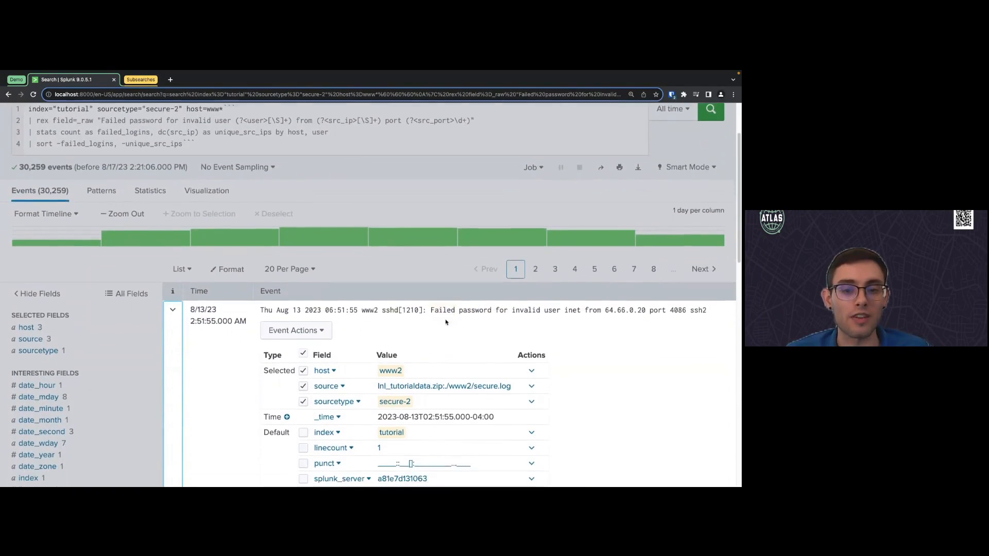
scroll(446, 323, down, 1)
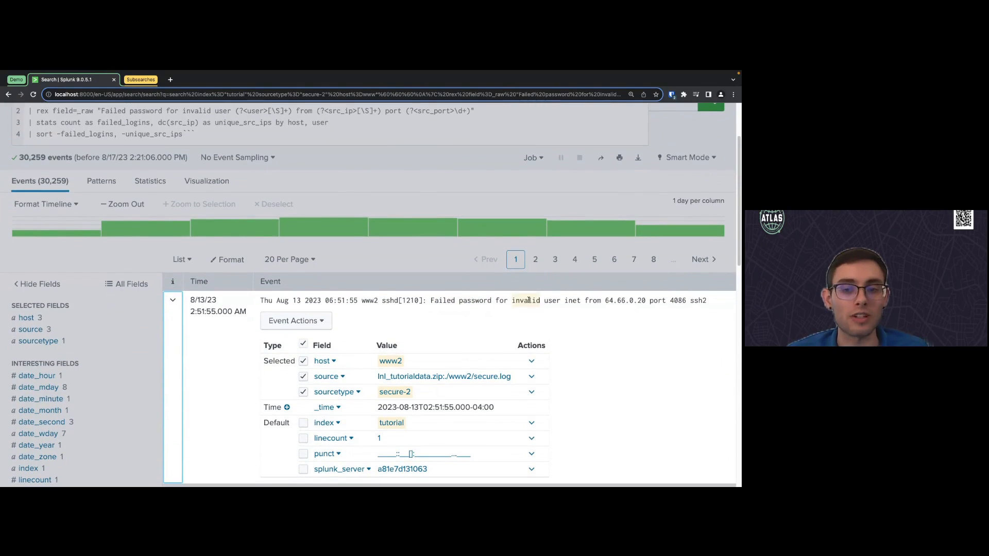
scroll(569, 309, down, 1)
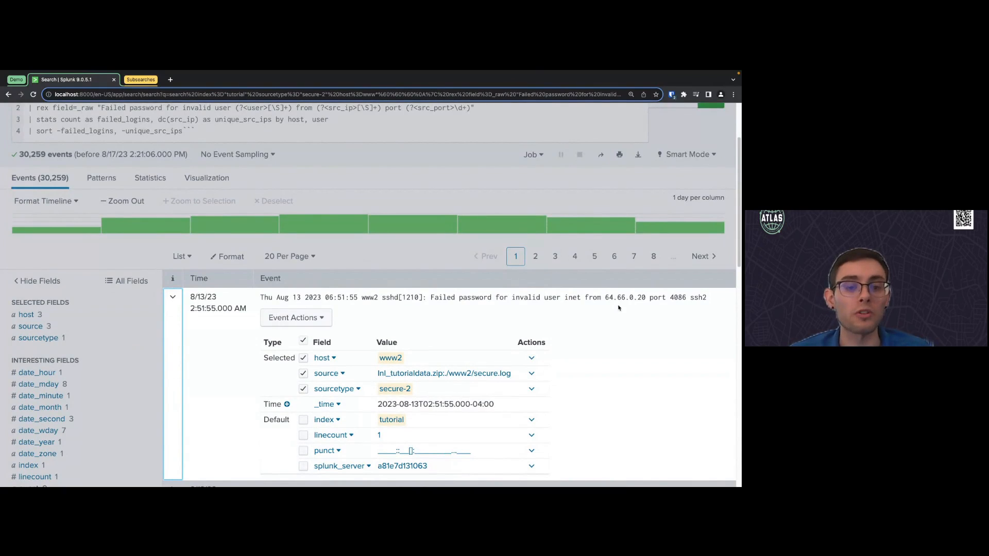
scroll(330, 344, down, 3)
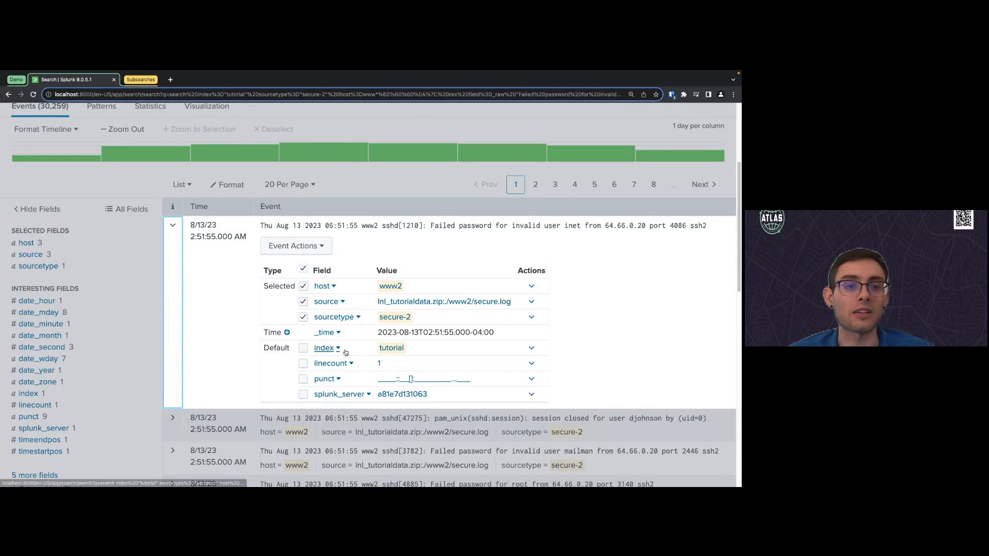
click(173, 229)
scroll(383, 313, up, 3)
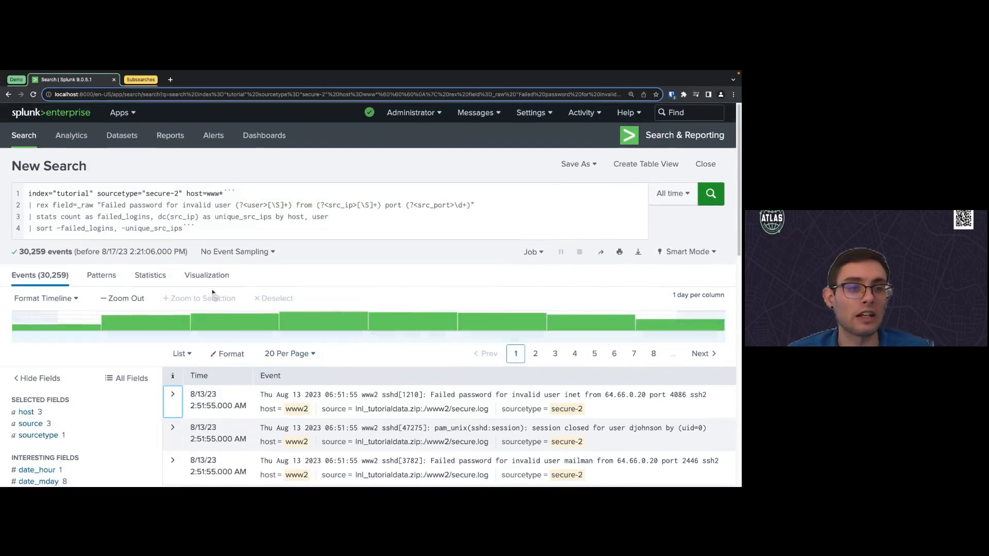
- Activate the rex line by moving the opening comment backticks from after host=www* to the end of line 2, and run the search
click(256, 190)
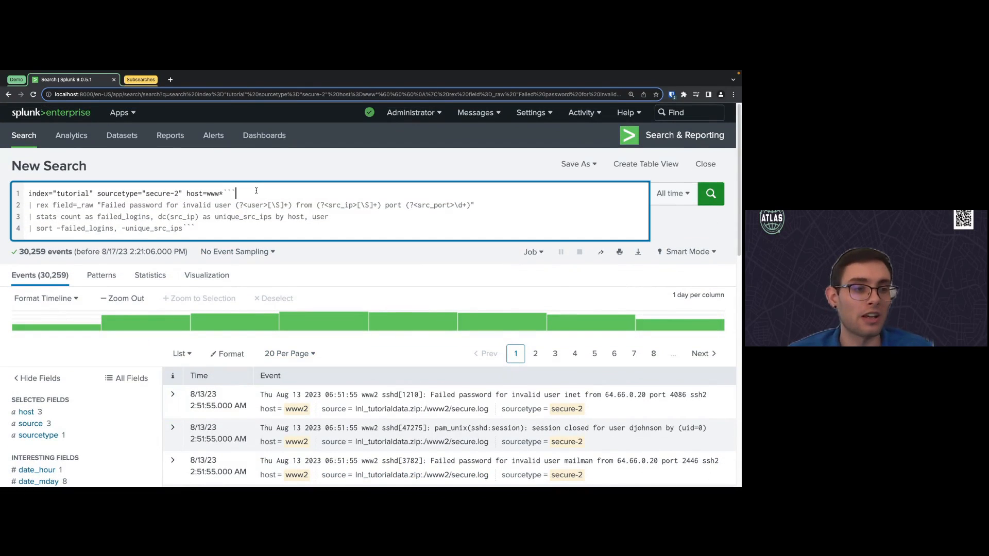
key(BackSpace)
key(BackSpace)
key(BackSpace)
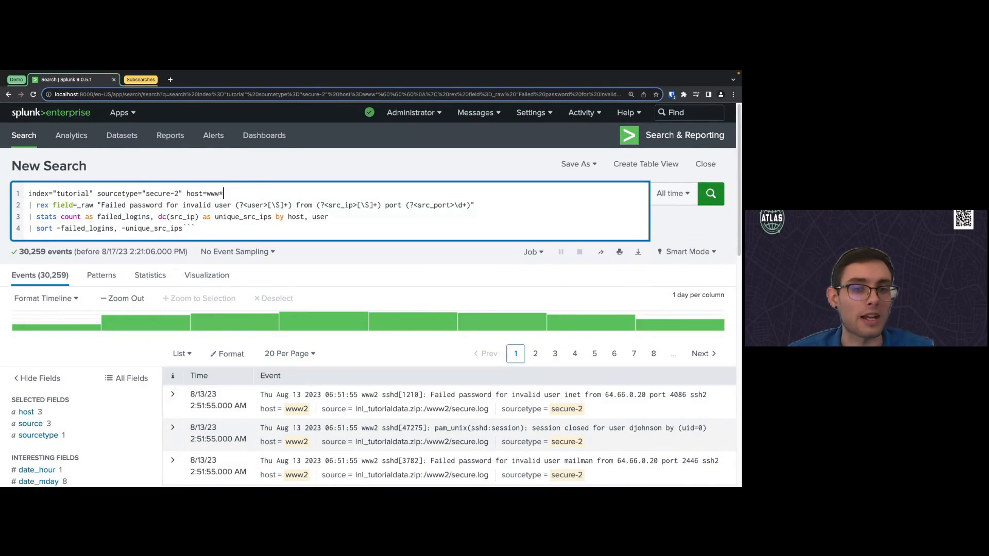
click(522, 201)
text(```)
key(Return)
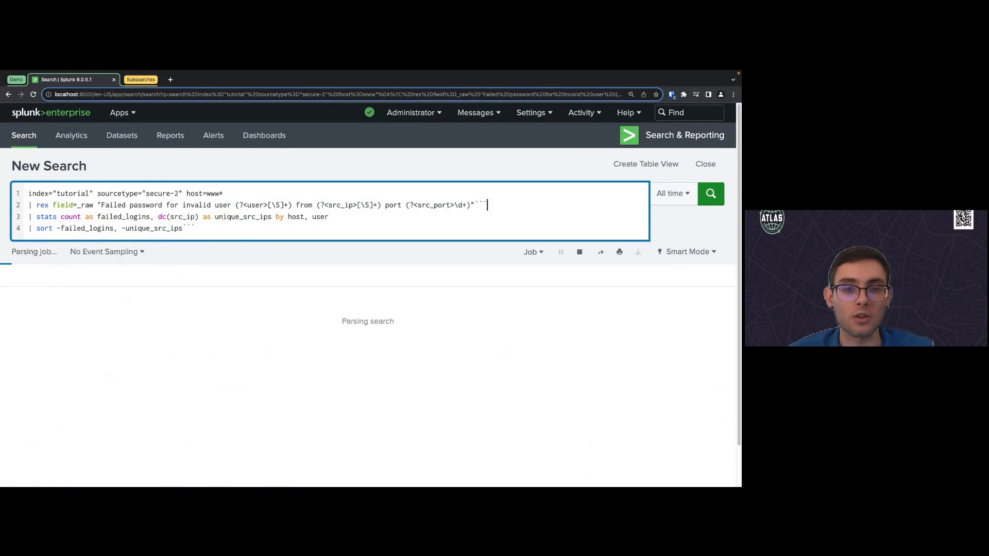
- Examine the rex command's _raw source field and its quoted failed-password extraction pattern
click(52, 206)
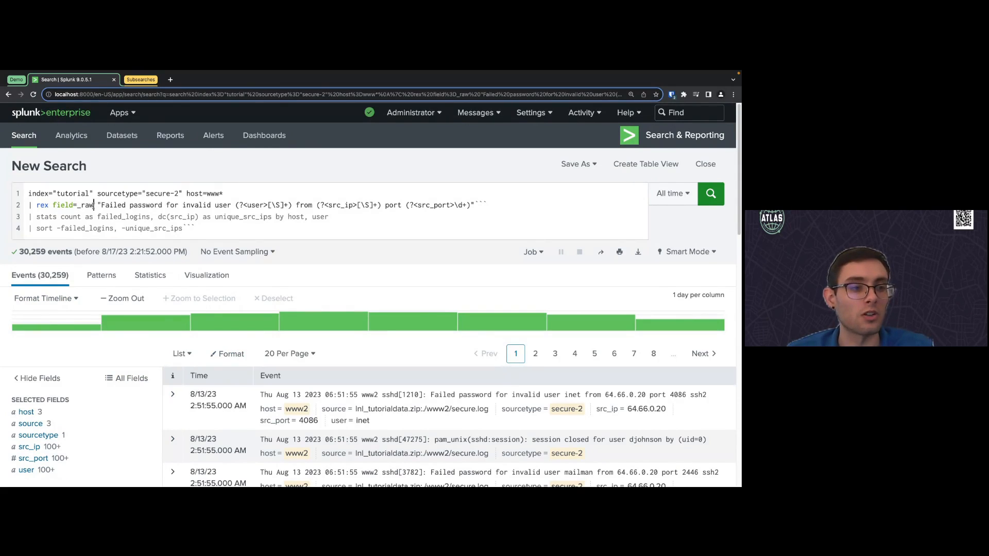
drag(94, 205, 77, 205)
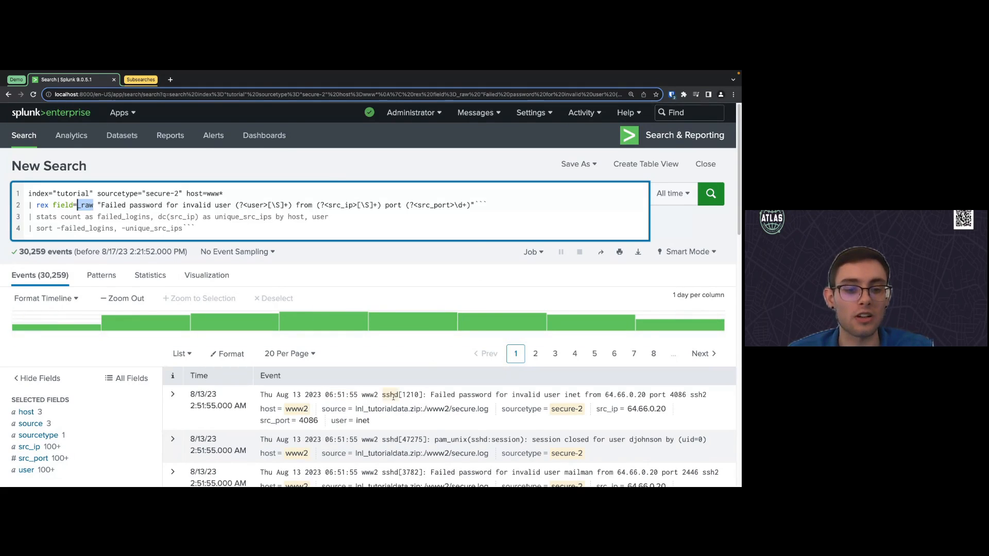
click(101, 205)
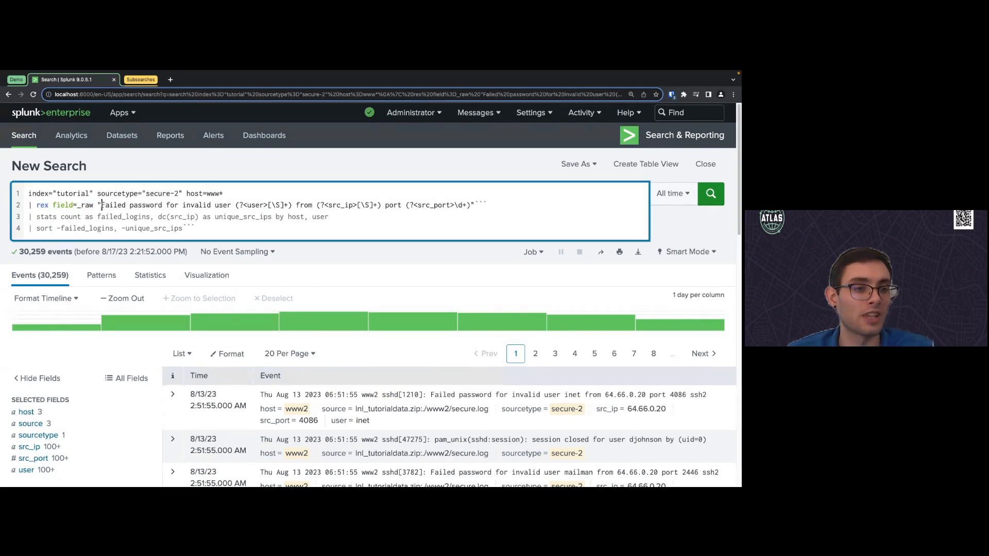
drag(102, 205, 470, 207)
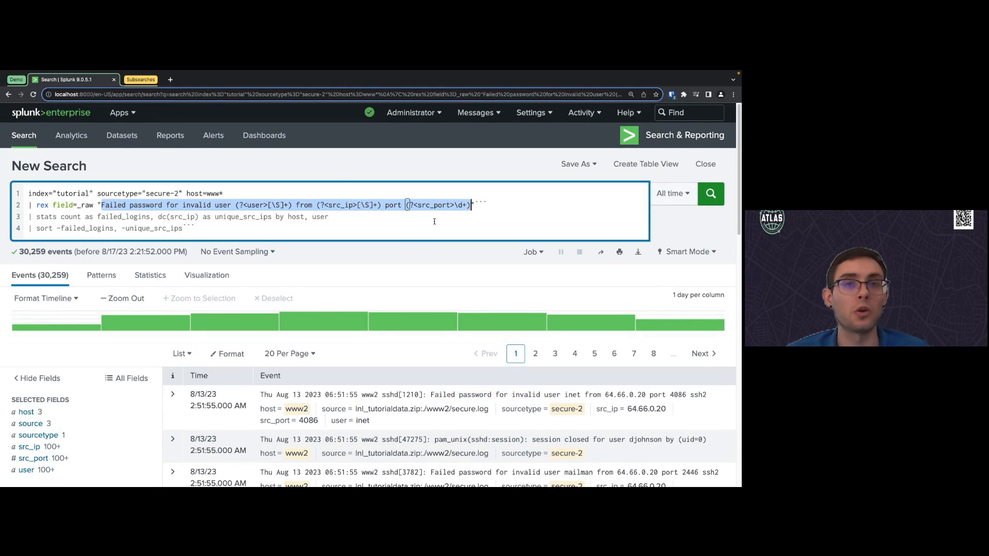
click(368, 217)
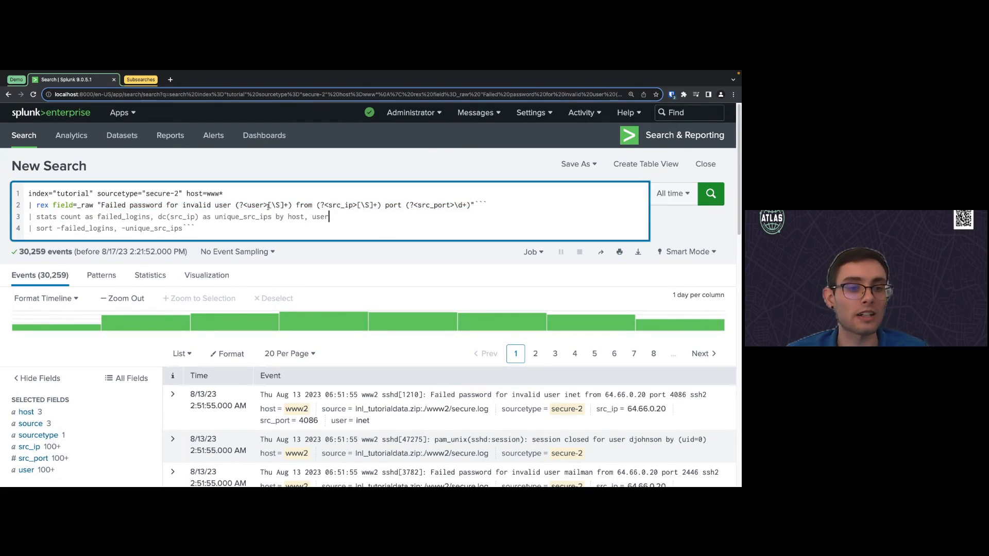
- Examine the user, src_ip and src_port capture groups and the \S matching expression in the rex pattern
drag(247, 206, 261, 206)
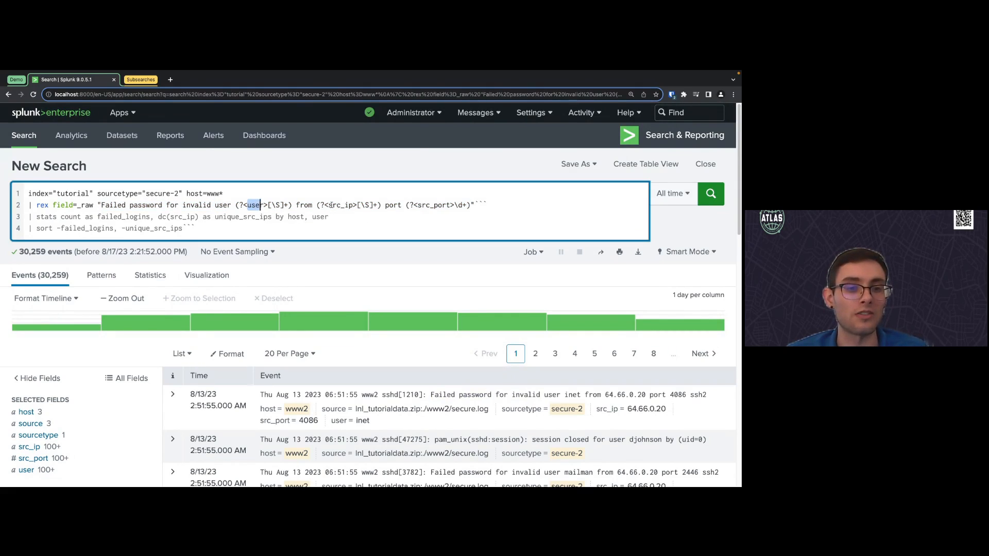
drag(331, 205, 351, 205)
click(418, 205)
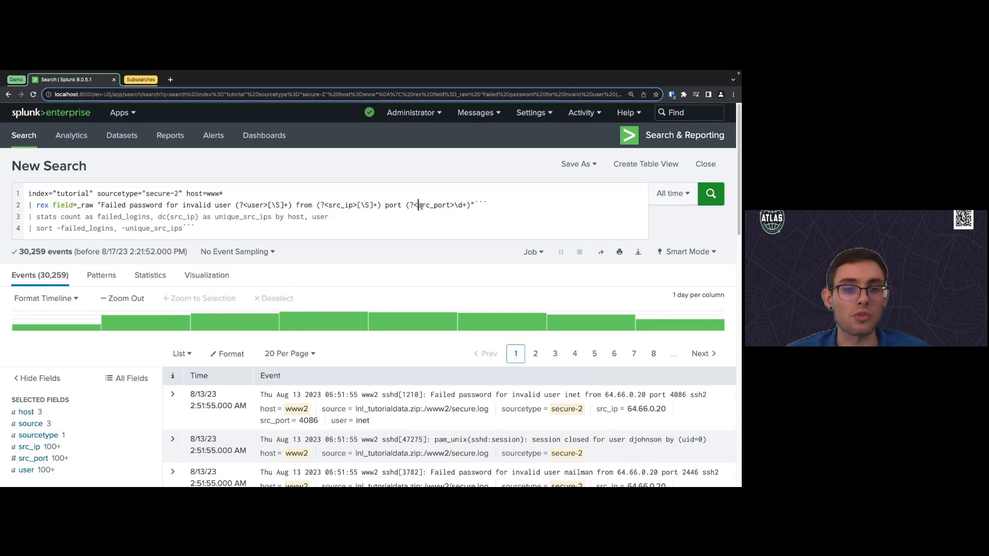
drag(418, 205, 448, 205)
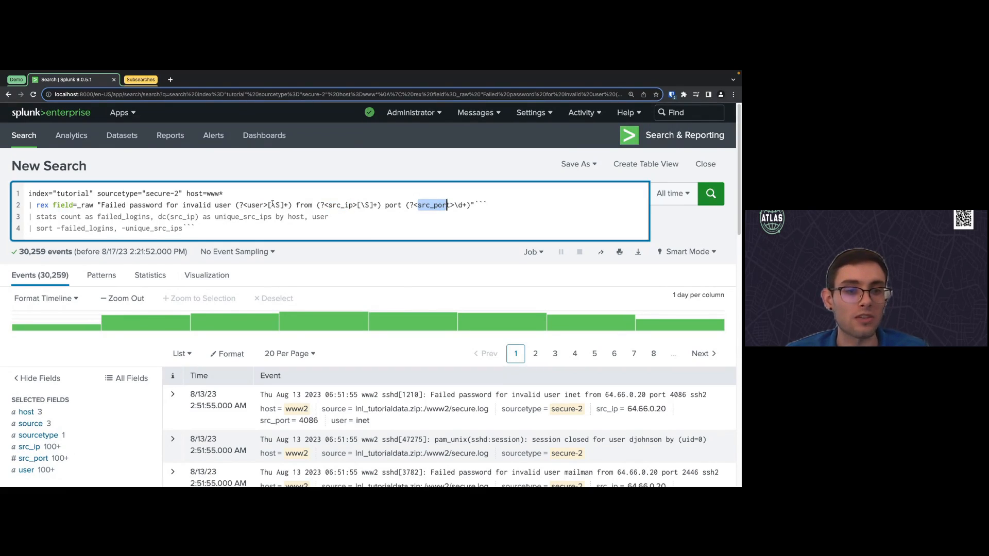
drag(273, 205, 278, 205)
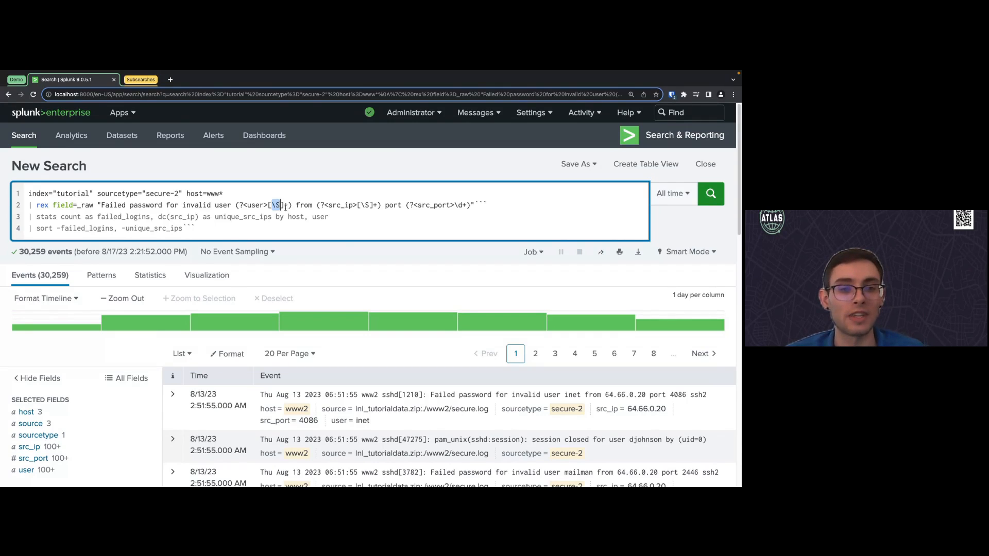
click(360, 217)
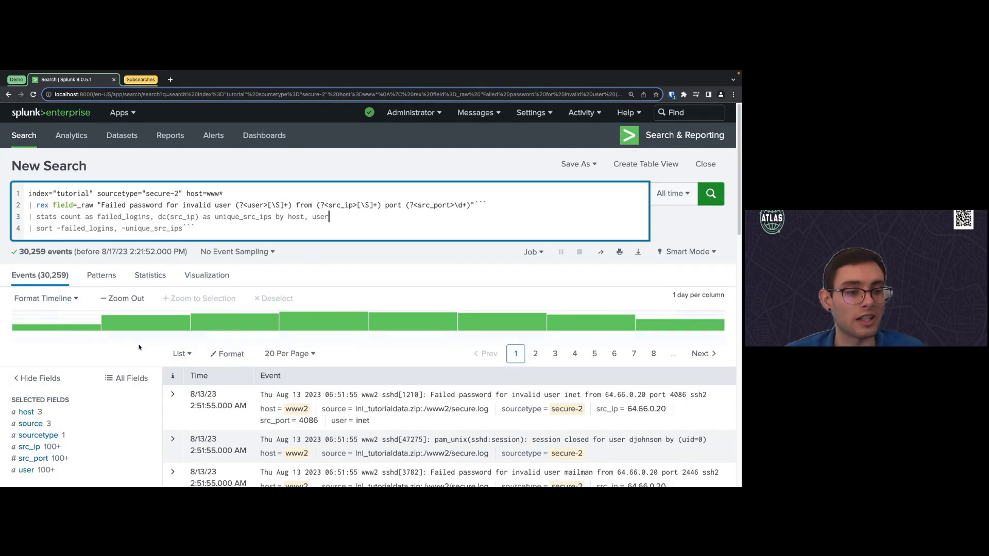
- View the value summary of the extracted user field and close it
scroll(45, 377, down, 1)
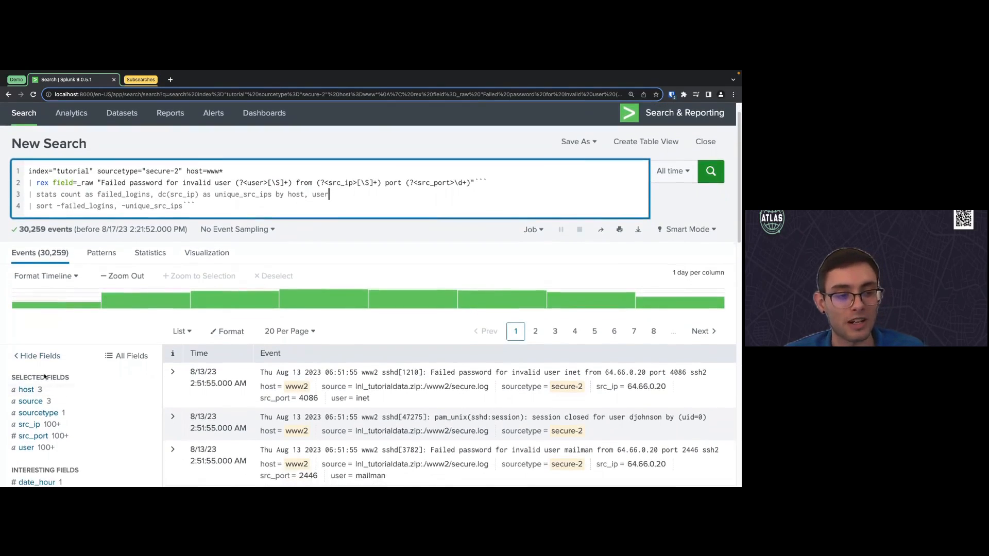
scroll(45, 377, down, 1)
click(30, 437)
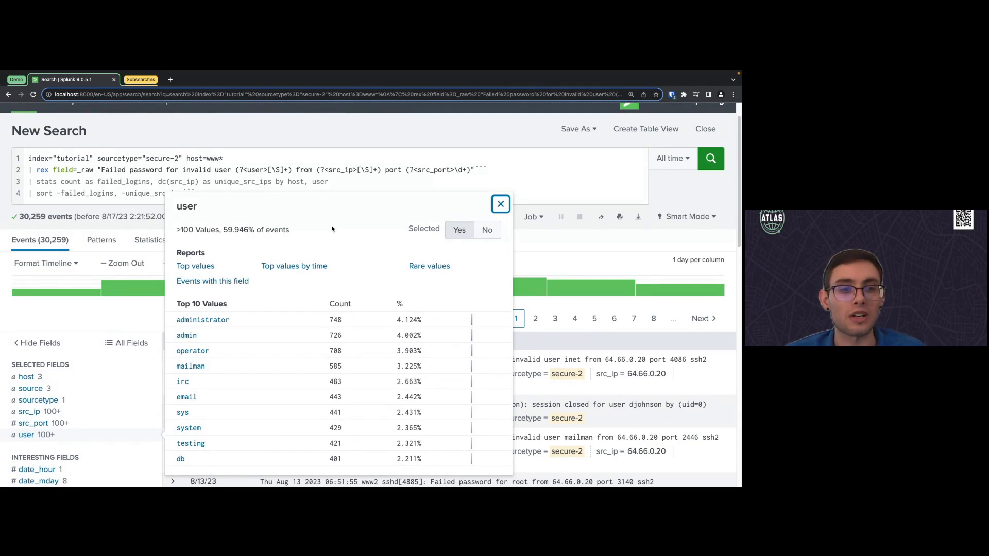
click(494, 207)
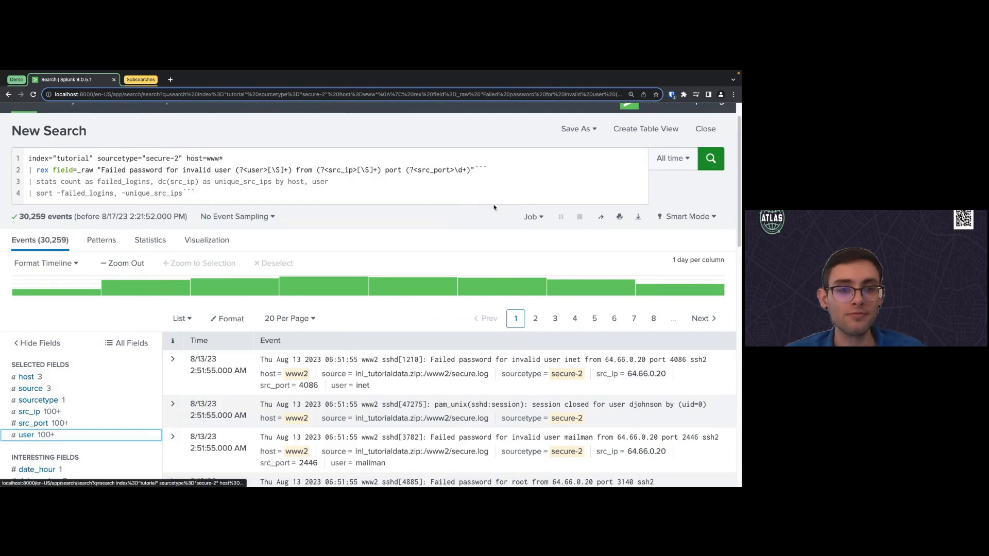
- Uncomment the stats and sort lines by deleting the backticks after lines 2 and 4, and run the full search
click(495, 168)
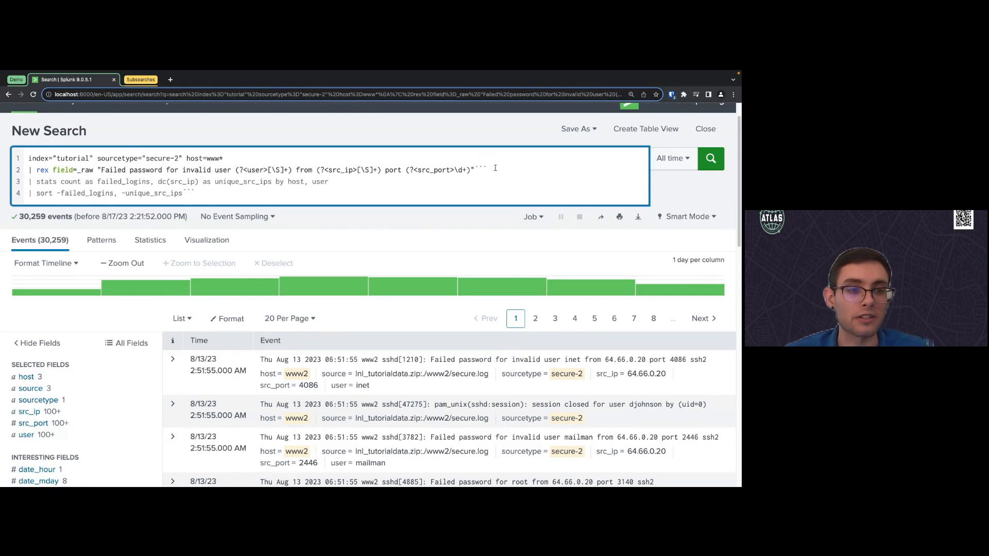
key(BackSpace)
key(BackSpace)
key(BackSpace)
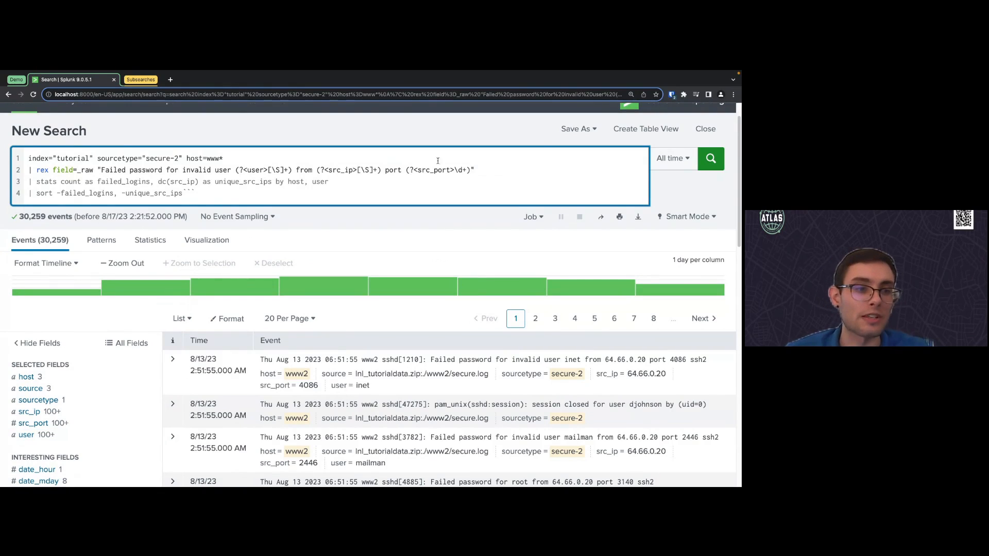
click(199, 193)
key(BackSpace)
key(BackSpace)
key(BackSpace)
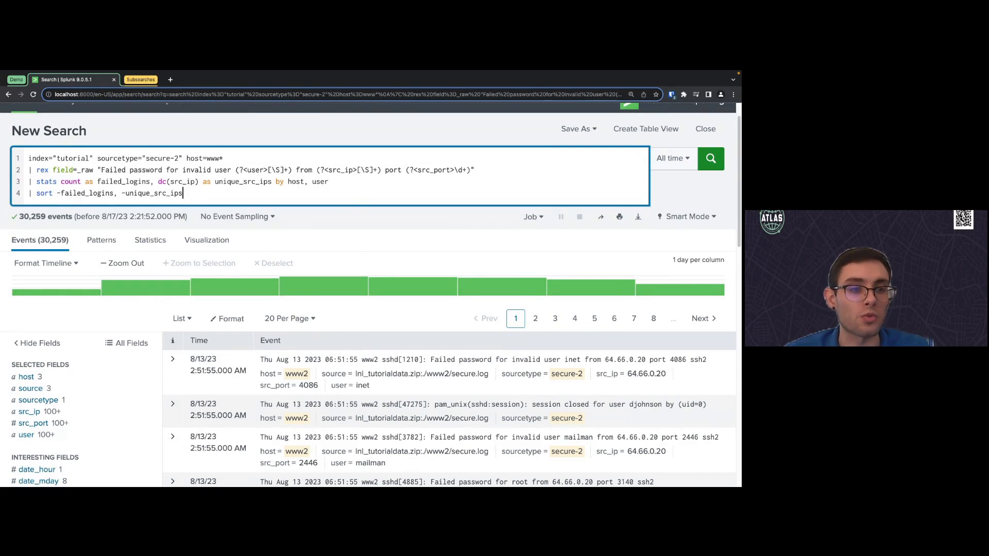
key(Return)
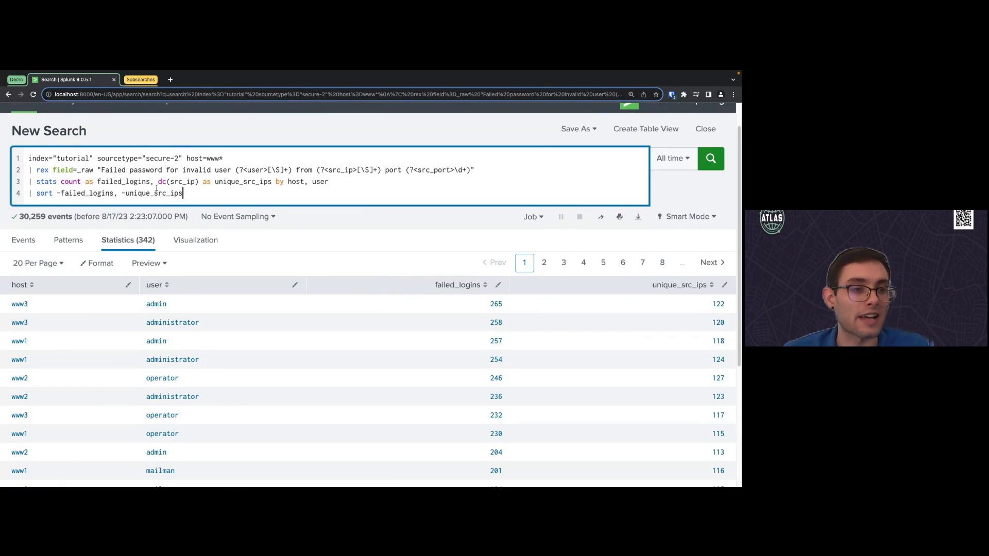
- Examine the failed_logins count and dc(src_ip) clauses of the stats command together with the results table by host and user
click(84, 182)
drag(85, 182, 150, 181)
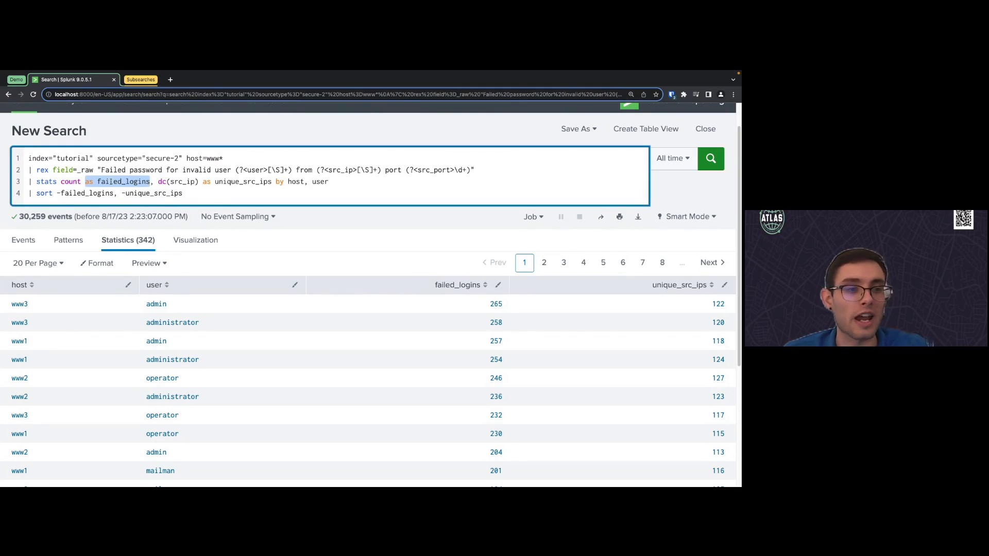
click(227, 194)
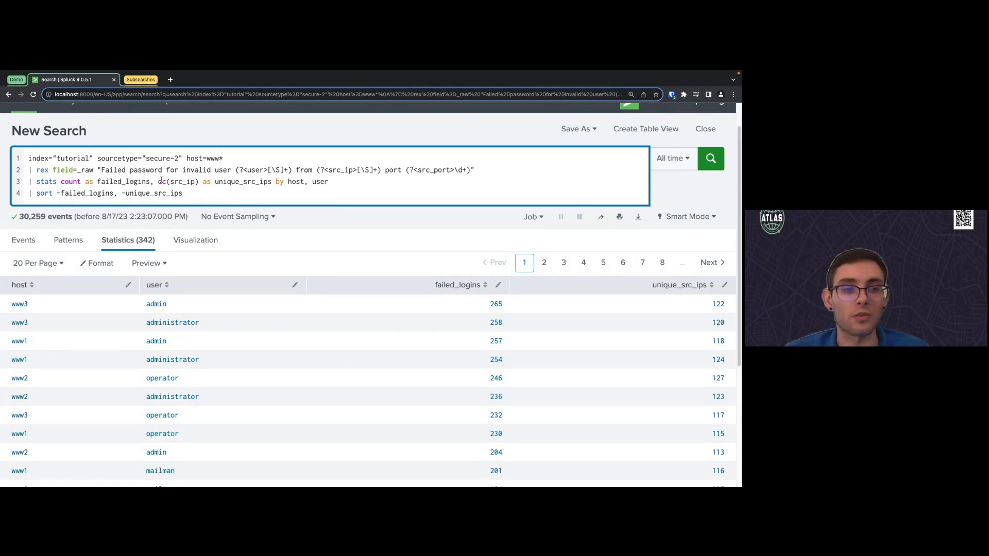
drag(158, 182, 202, 183)
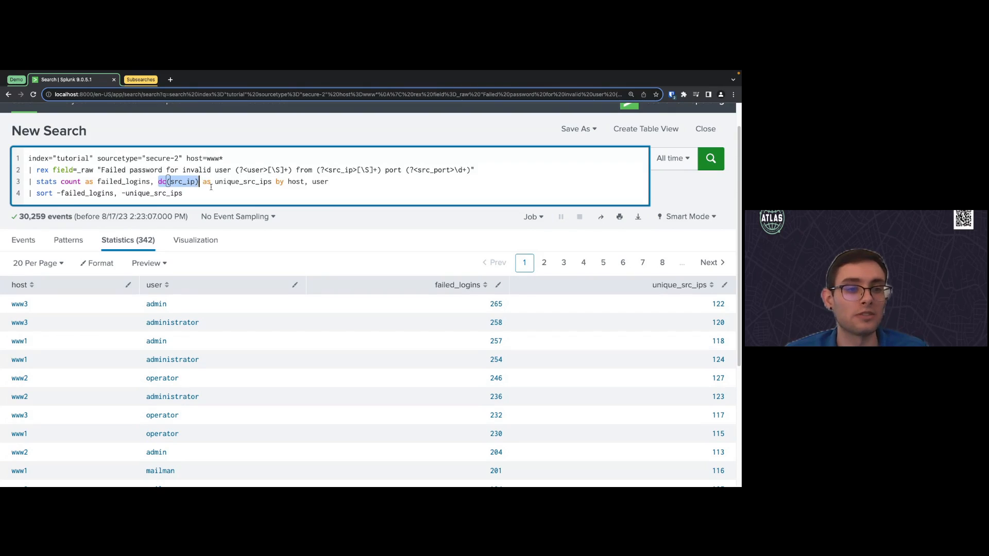
click(236, 194)
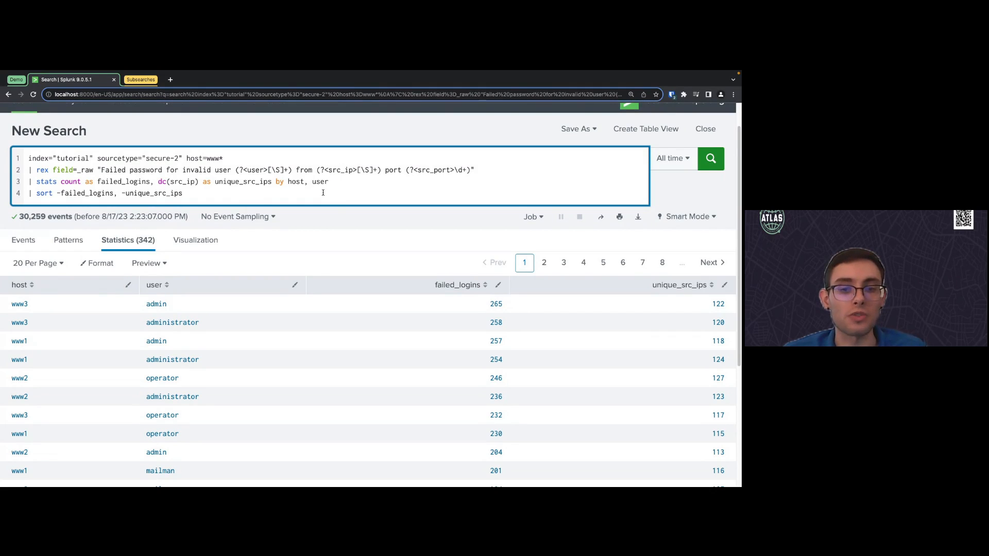
click(385, 218)
scroll(405, 274, down, 1)
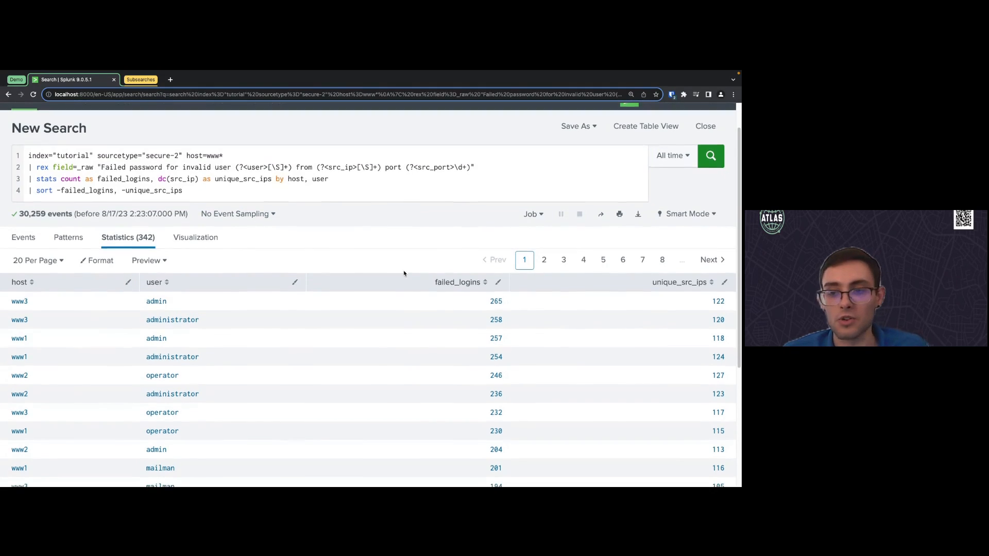
scroll(405, 274, down, 1)
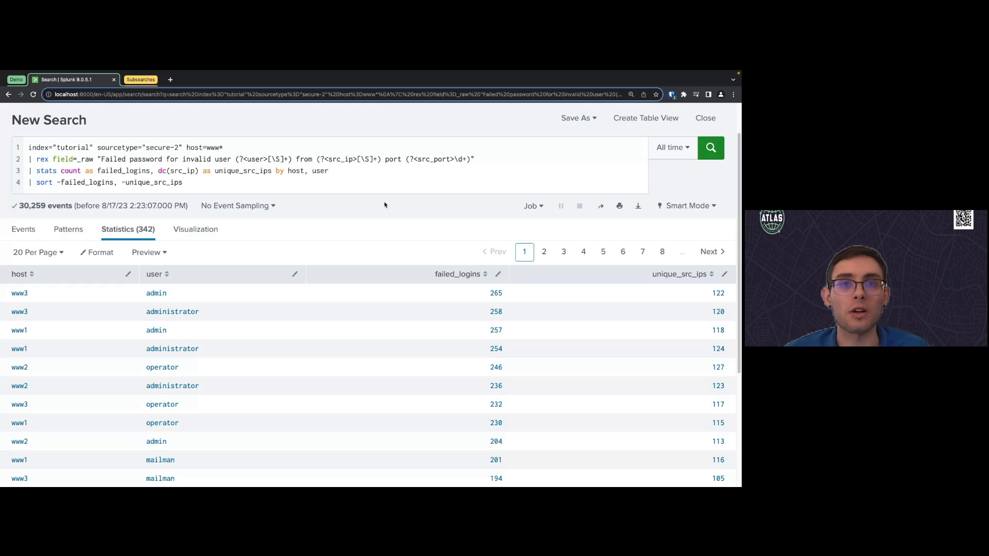
- Replace the query with index=tutorial sourcetype=vendor_sales | eval id_length=len(tostring(AcctID))``` | rex field=AcctID mode=sed "s/(\d{12})/XXXXXXXXXXXX/g" | top AcctID``` and run it
scroll(334, 195, up, 2)
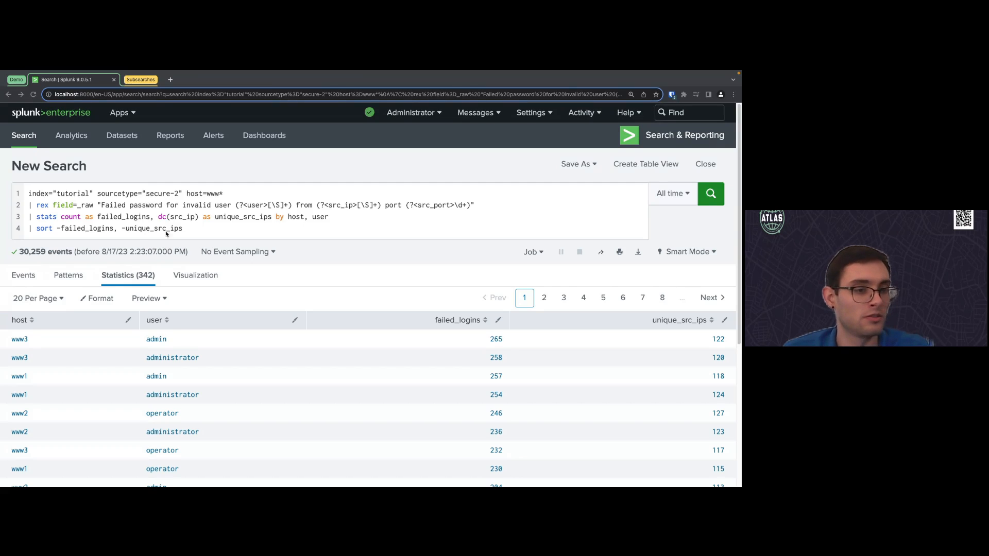
drag(183, 230, 3, 186)
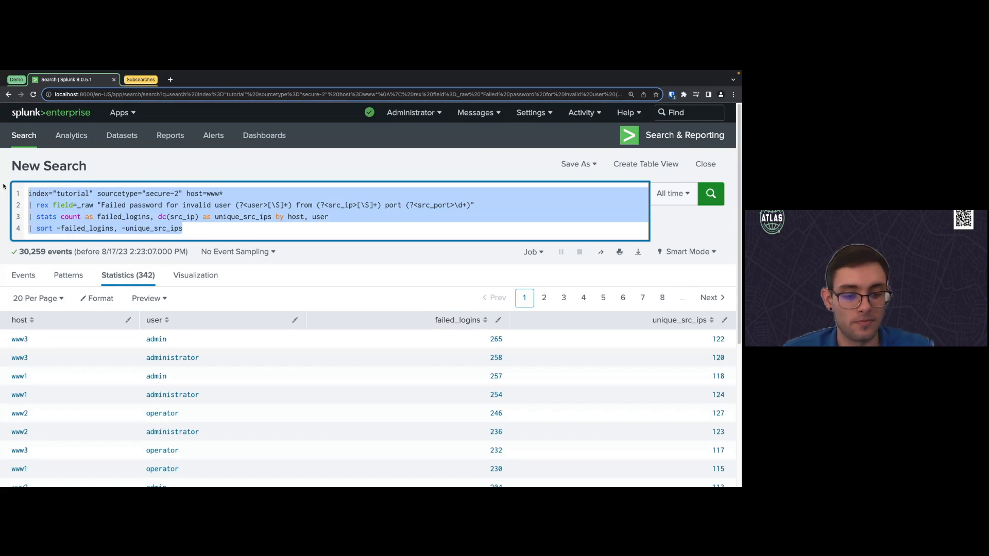
text(index=tutorial sourcetype=vendor_sales | eval id_length=len(tostring(AcctID))``` | rex field=AcctID mode=sed "s/(\d{12})/XXXXXXXXXXXX/g" | top AcctID```)
key(Return)
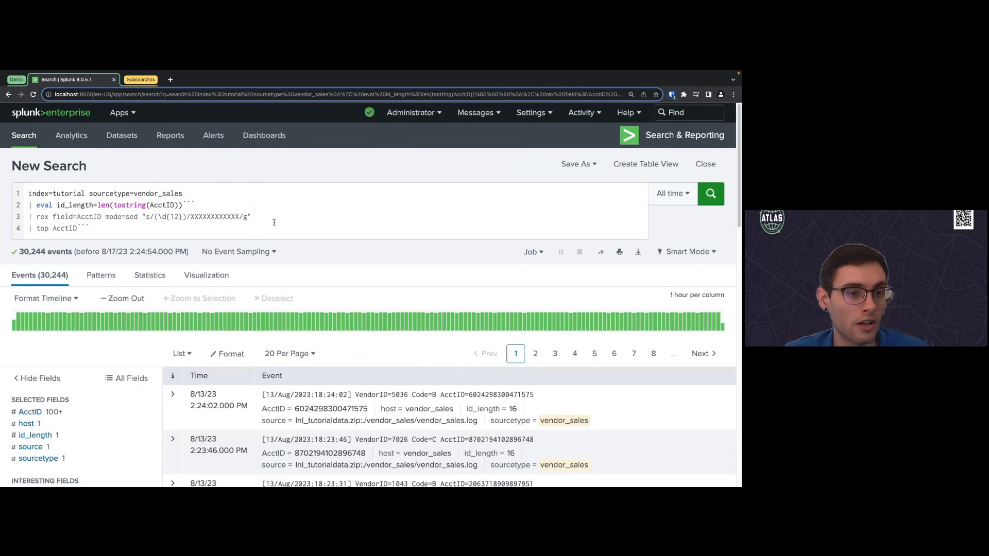
- Examine the AcctID argument and the tostring and len functions in the eval id_length line
click(206, 205)
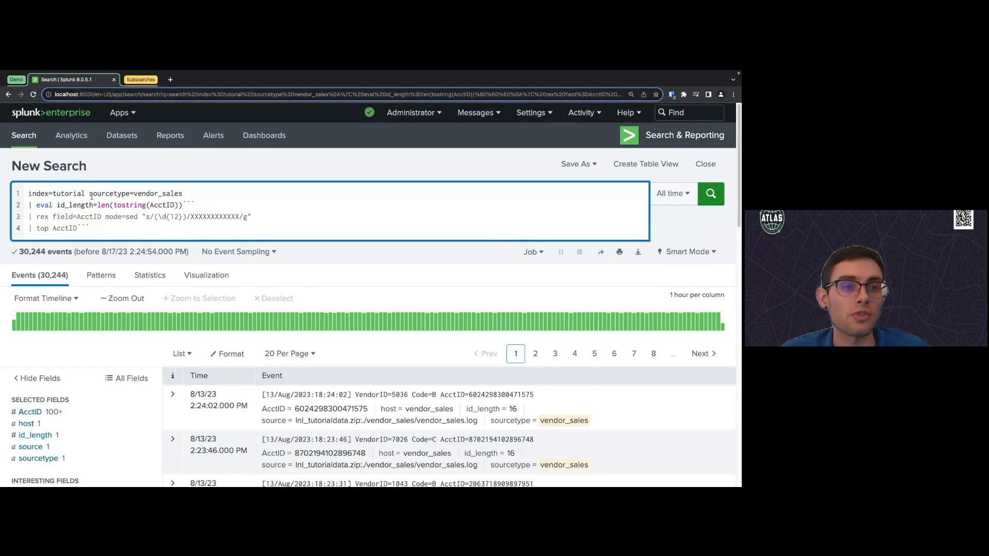
scroll(174, 215, down, 1)
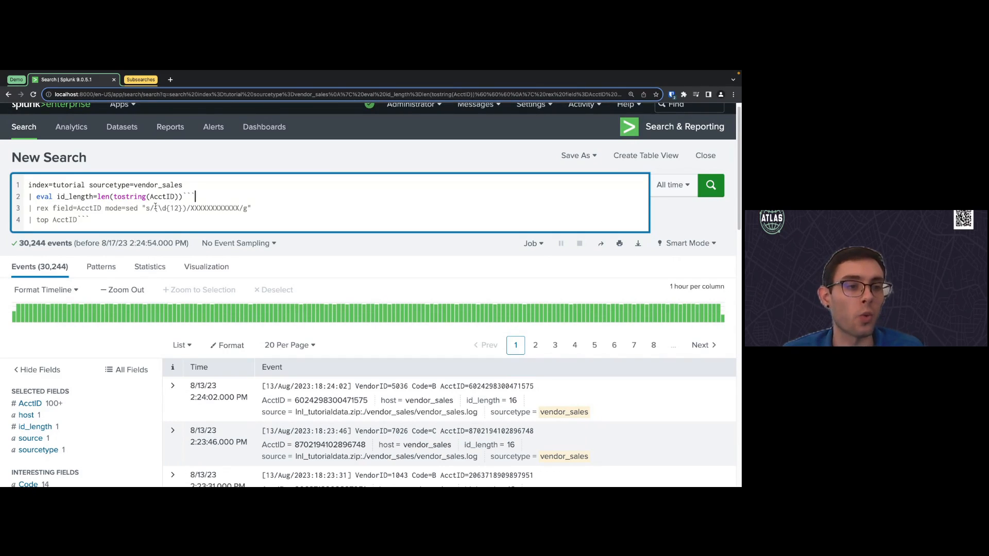
drag(150, 196, 175, 197)
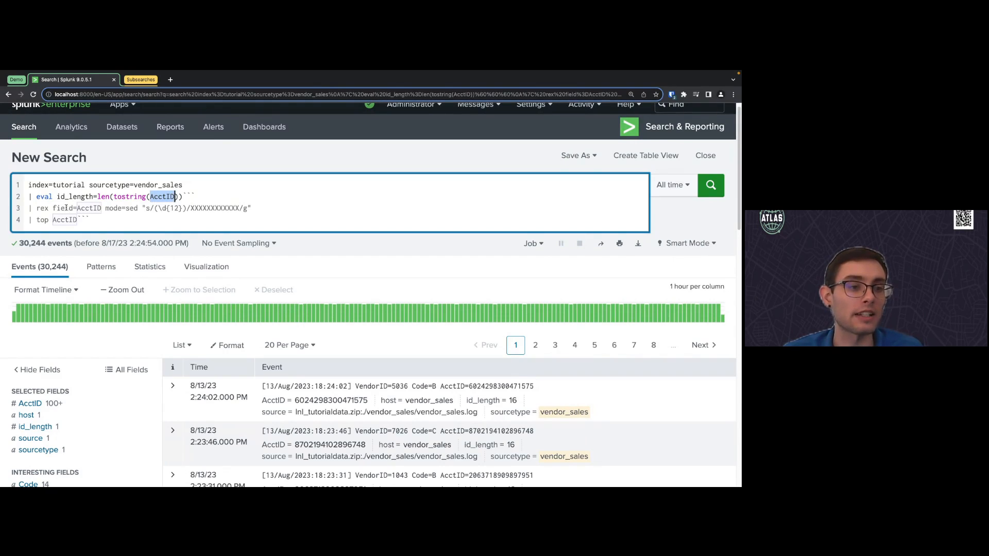
click(206, 194)
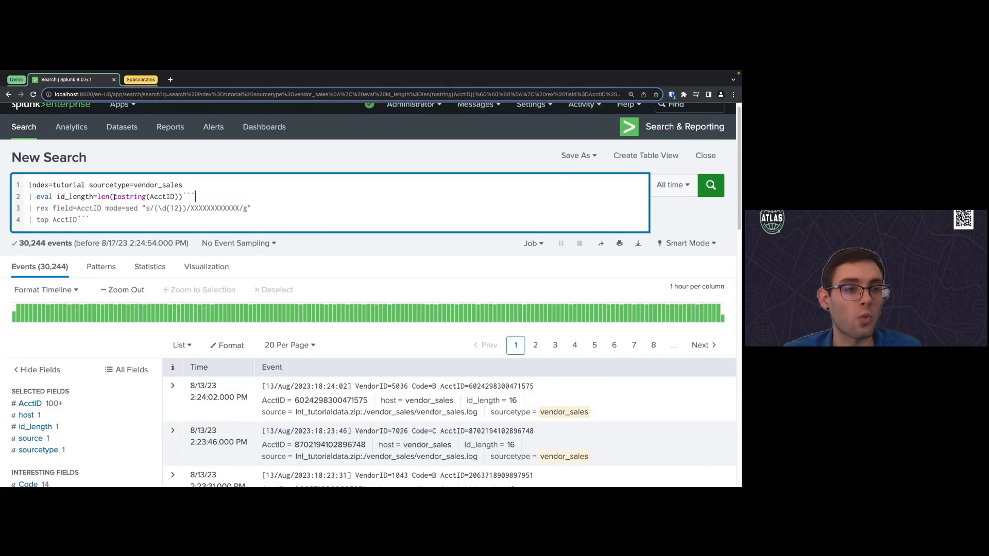
drag(114, 196, 147, 197)
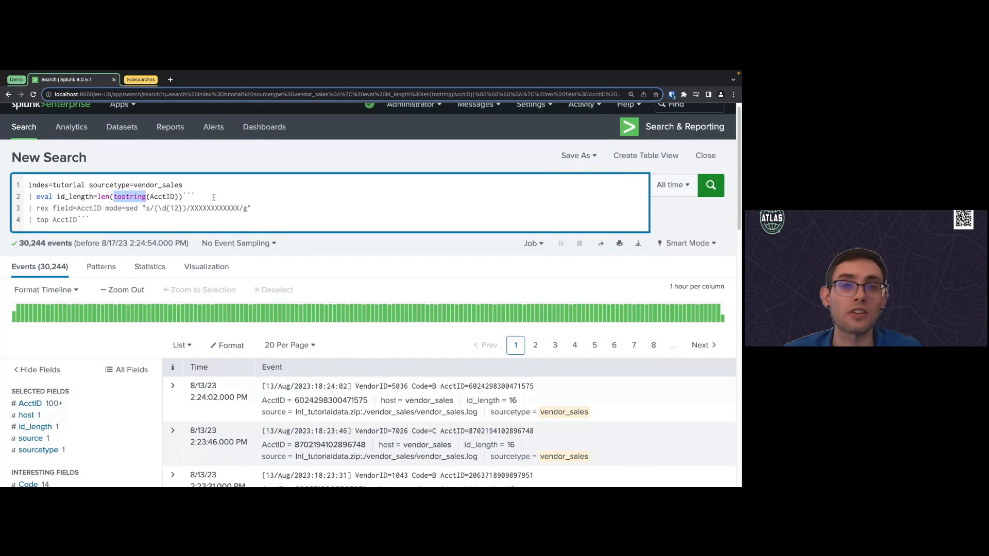
drag(98, 197, 110, 196)
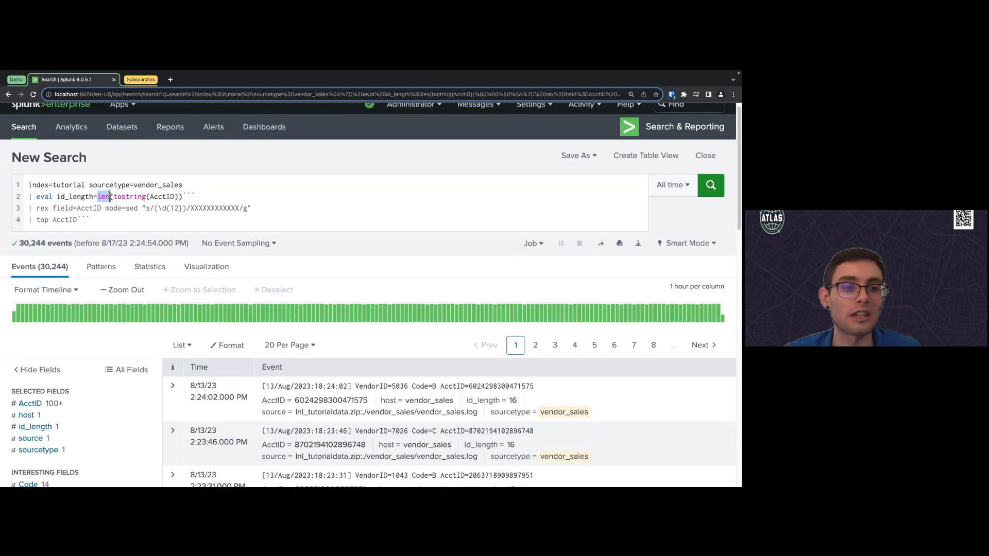
click(225, 196)
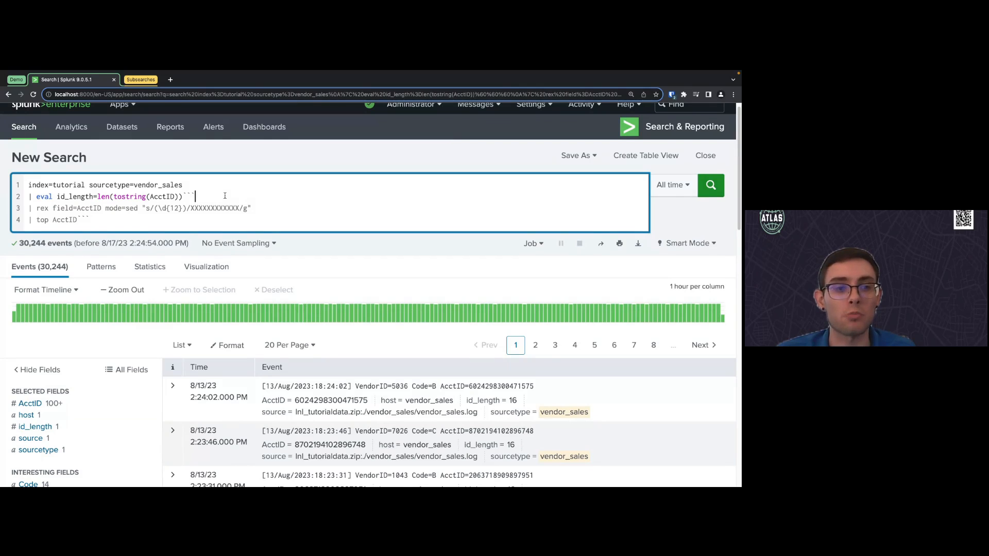
- View the value summary of the id_length field and close it
scroll(56, 387, down, 1)
click(41, 424)
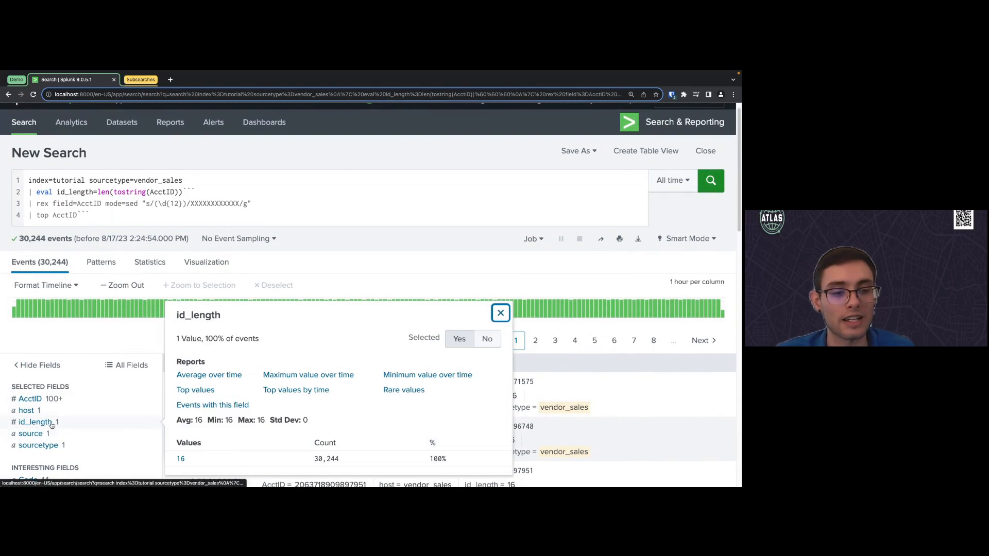
scroll(140, 399, down, 1)
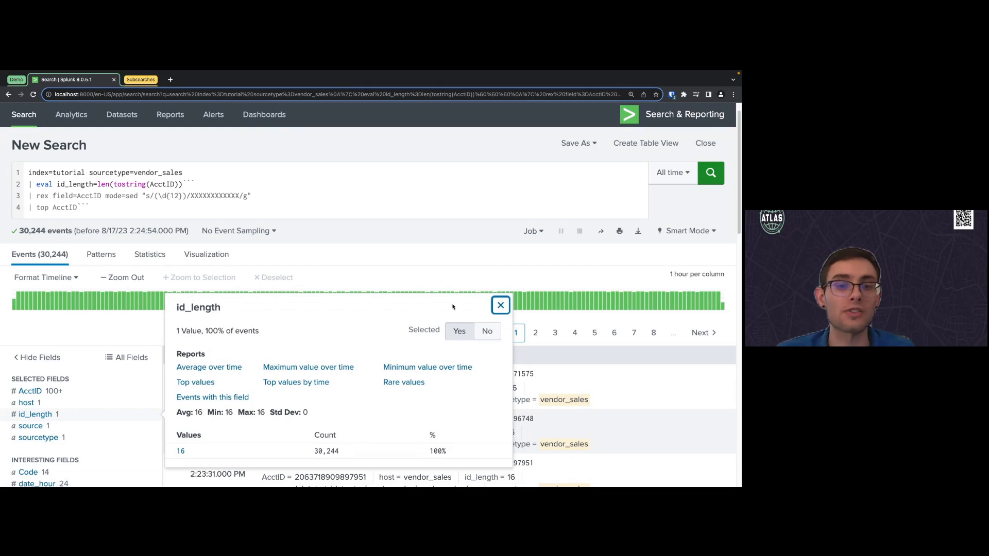
click(500, 306)
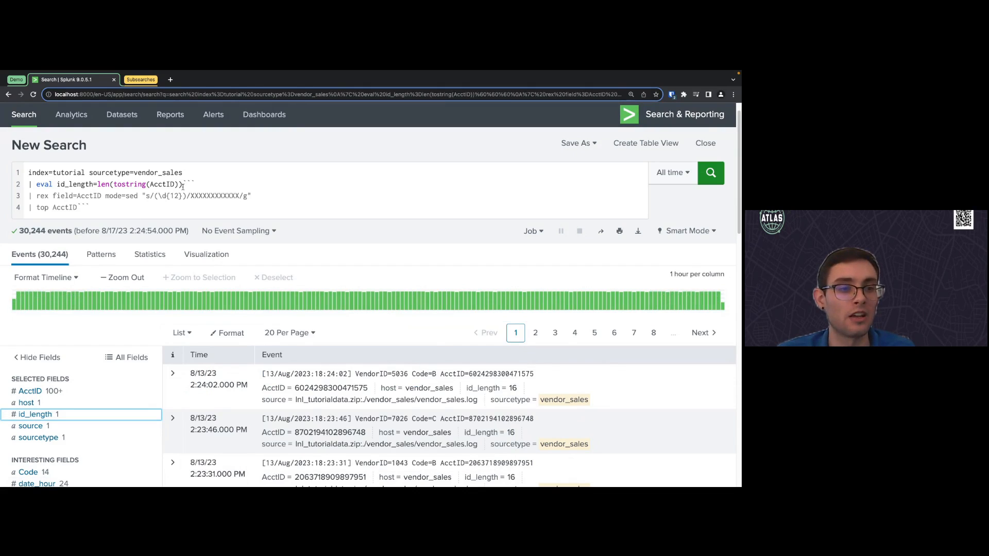
- Uncomment the rex sed line, keep only the top AcctID line commented out with triple backticks, and run the search
click(183, 187)
key(Delete)
key(Delete)
key(Delete)
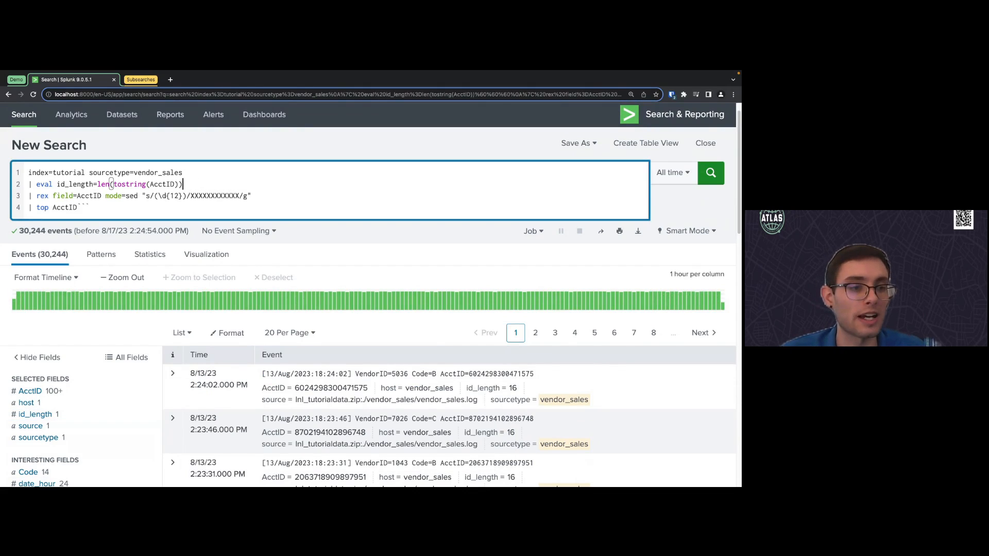
click(29, 207)
text(``)
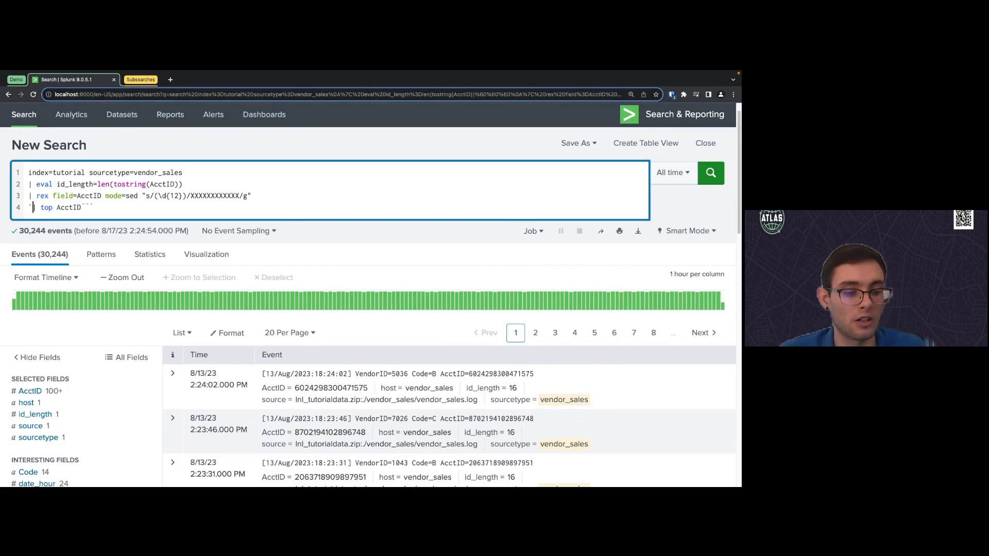
text(`)
key(Return)
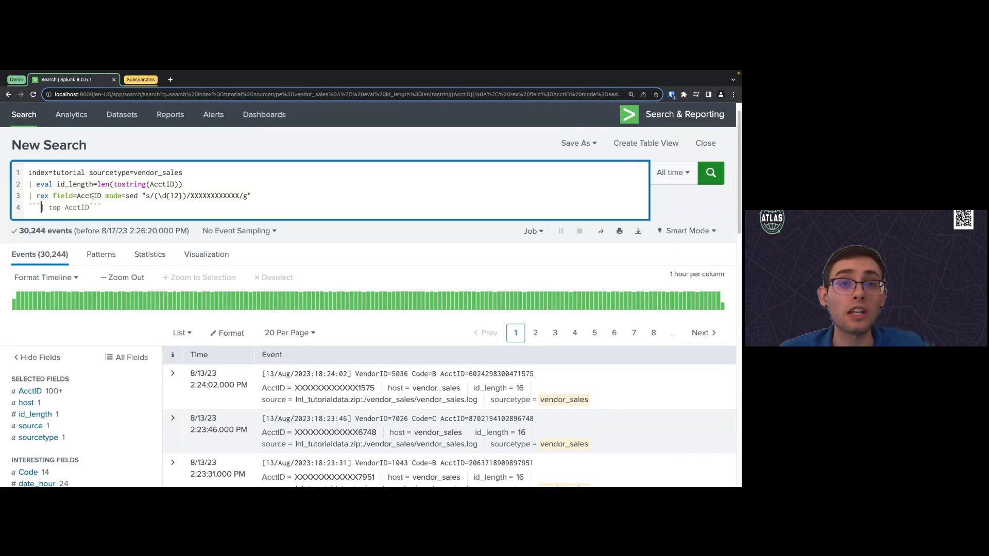
- Examine the sed mode in the rex command and the AcctID value in the first event's expanded details
double_click(132, 195)
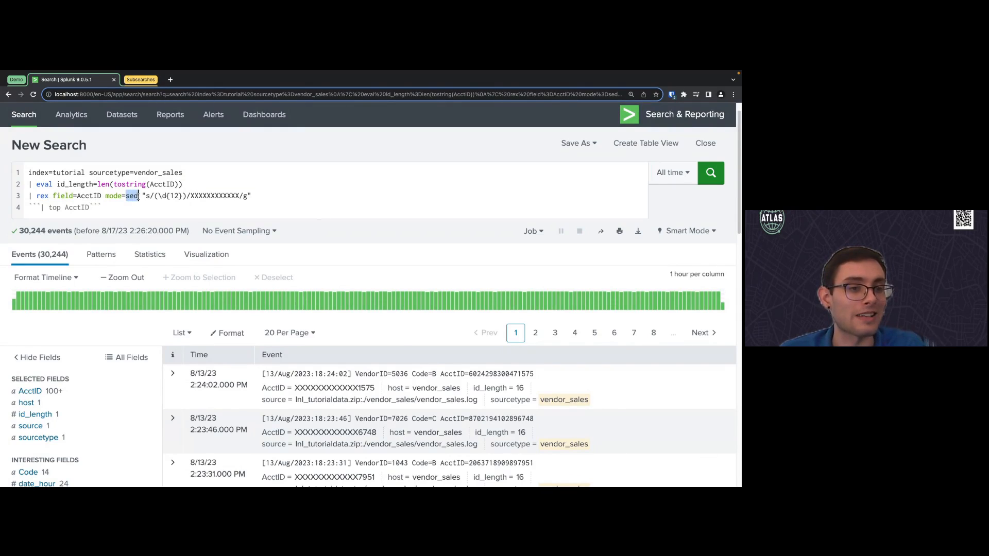
click(269, 196)
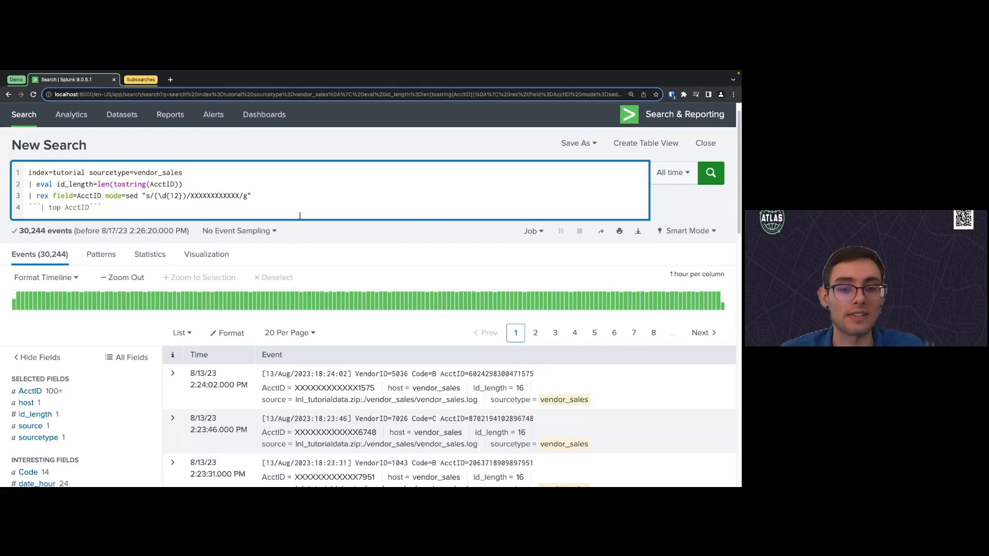
scroll(181, 362, down, 1)
click(181, 362)
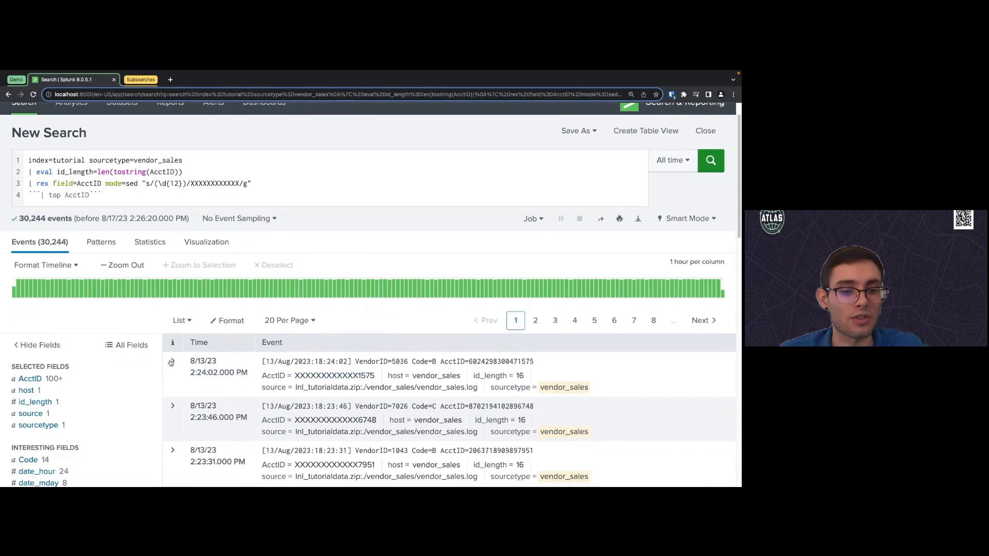
scroll(310, 335, down, 3)
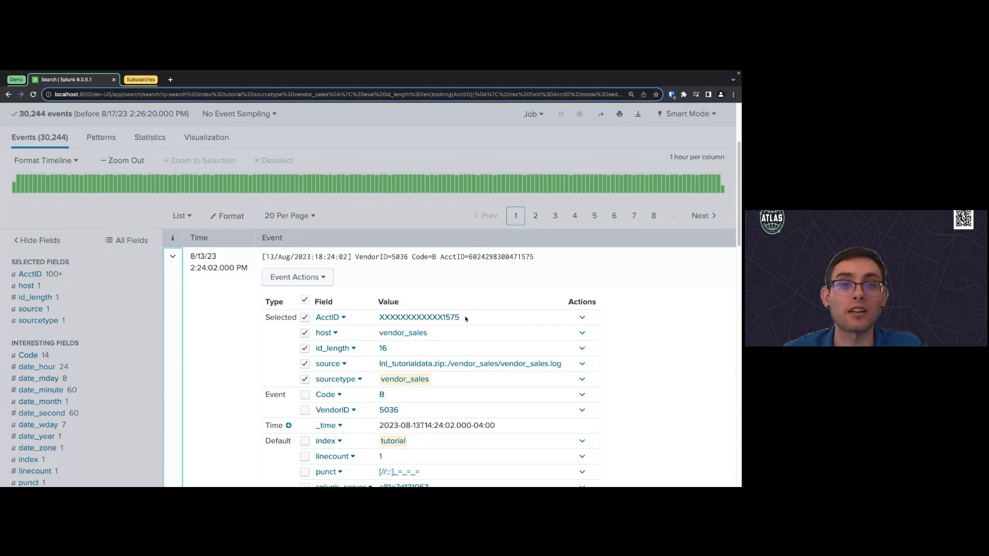
scroll(380, 234, up, 3)
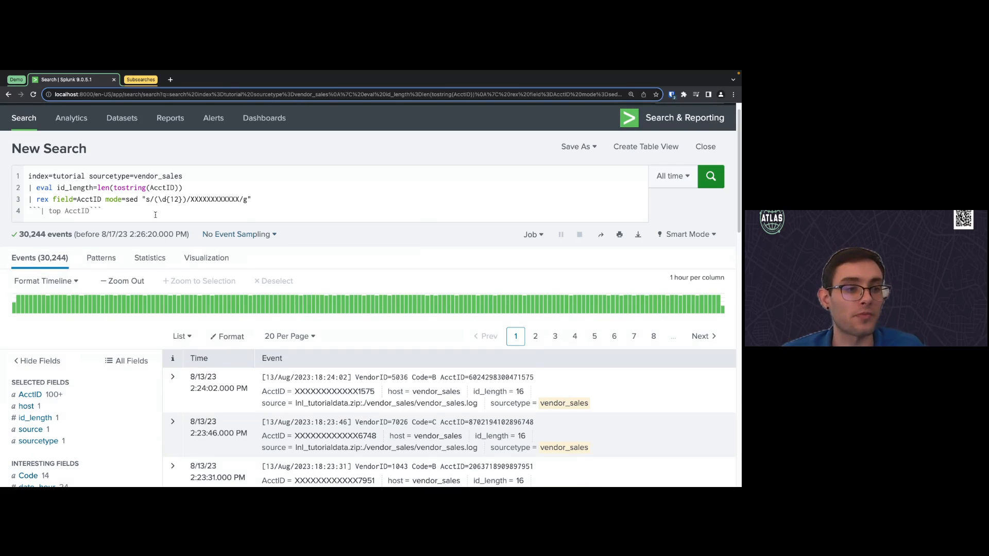
- Uncomment the top AcctID line by removing its backticks on both ends and run the full search
click(41, 210)
key(shift+super+Left)
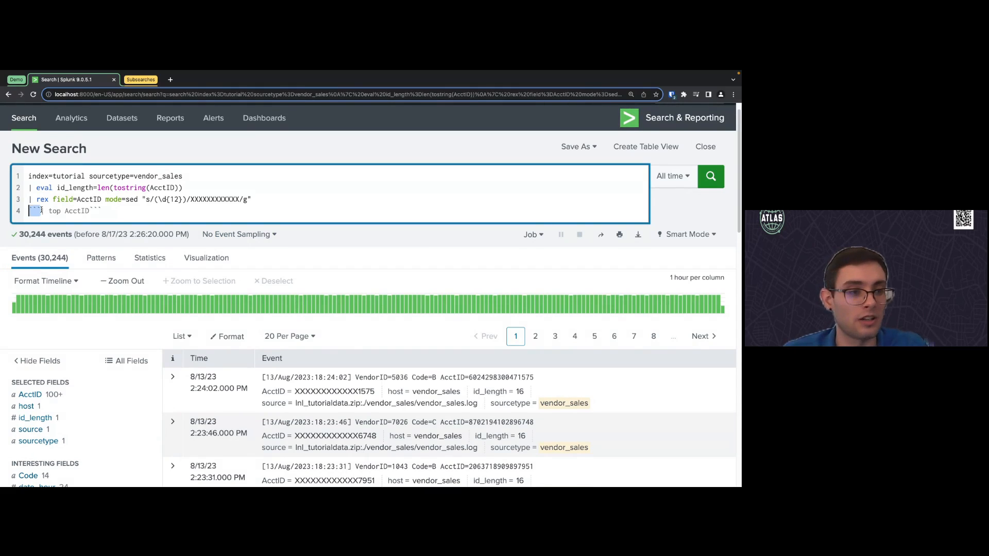
text(|)
key(super+Right)
key(BackSpace)
key(BackSpace)
key(BackSpace)
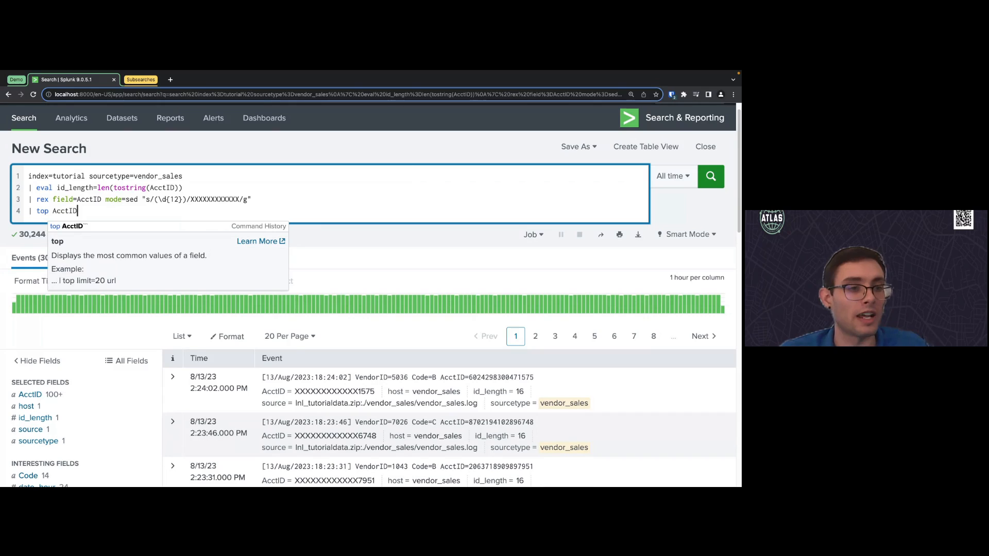
key(Return)
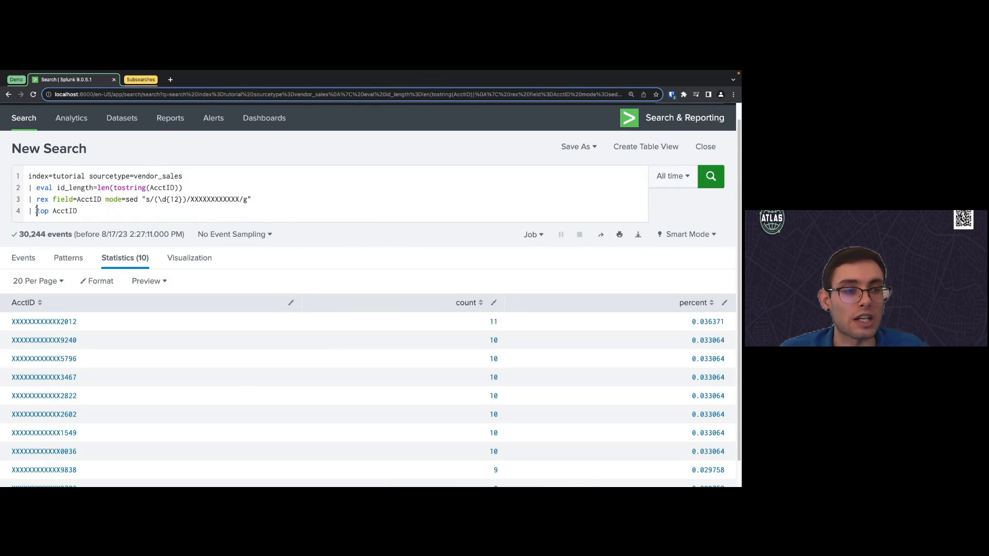
- Examine the top command together with the results table of AcctID values, counts and percentages
drag(36, 211, 49, 211)
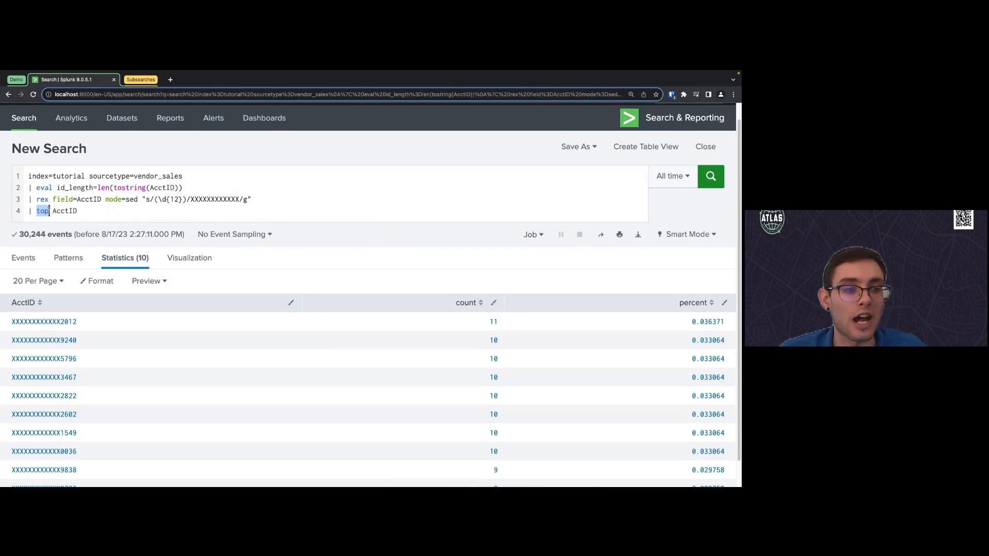
click(384, 217)
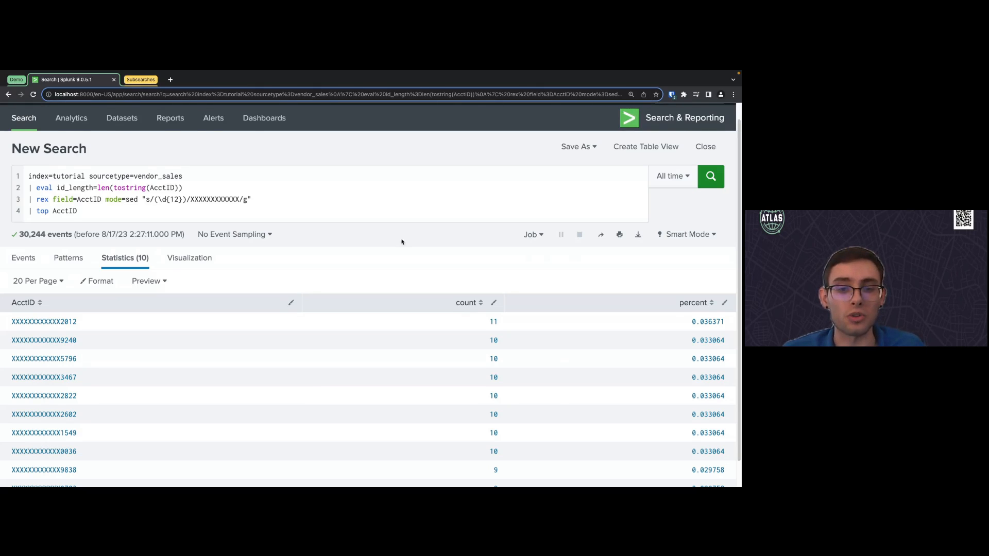
scroll(597, 316, down, 2)
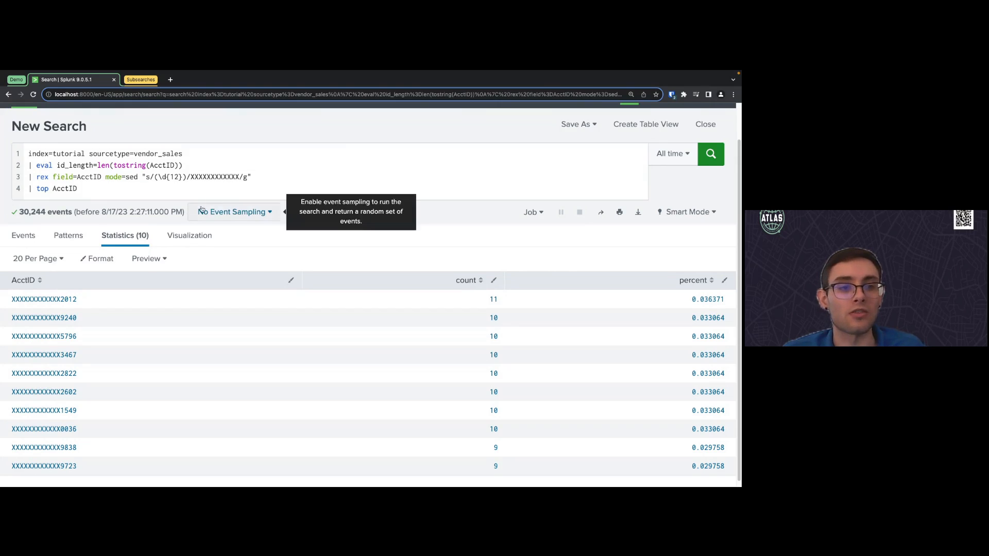
scroll(216, 196, up, 3)
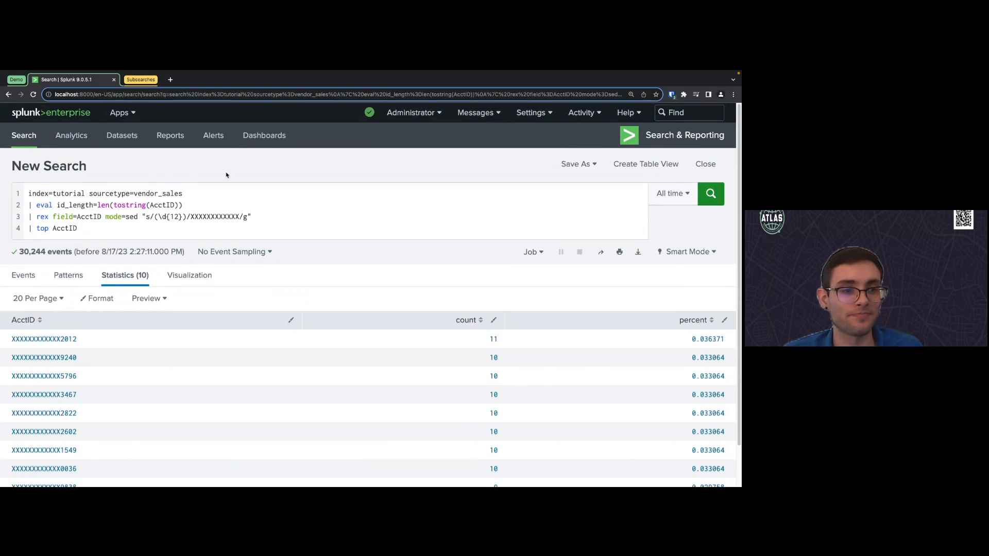
click(95, 228)
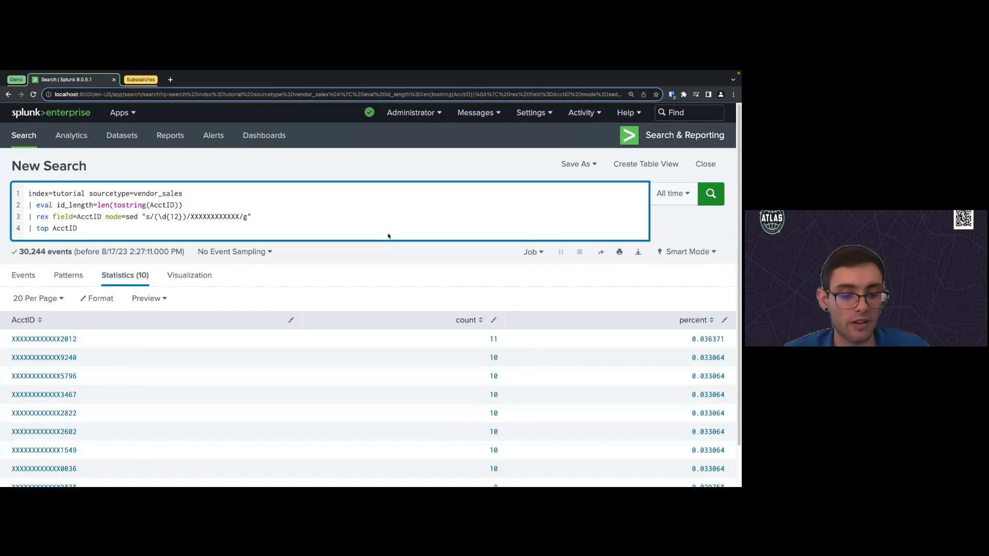
key(ctrl+Left)
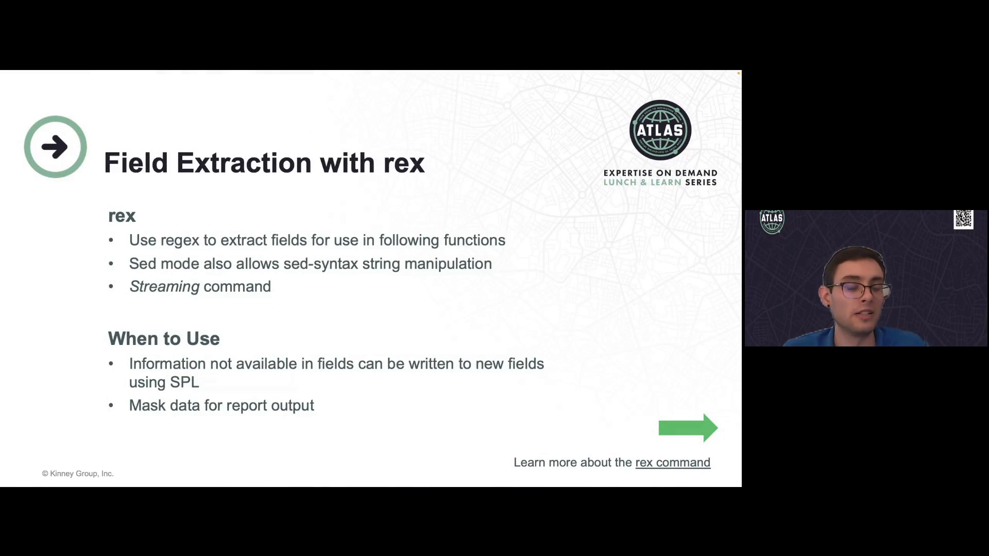
key(Right)
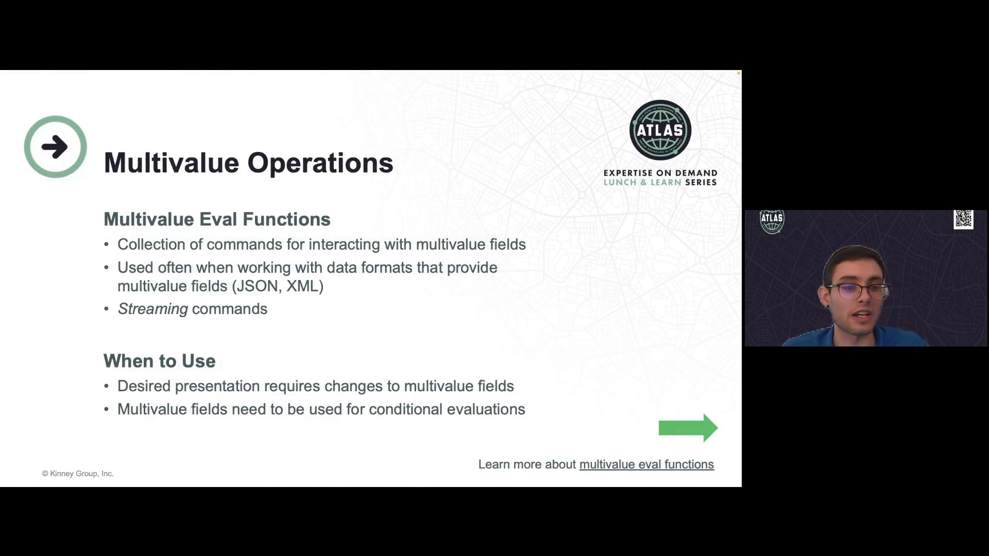
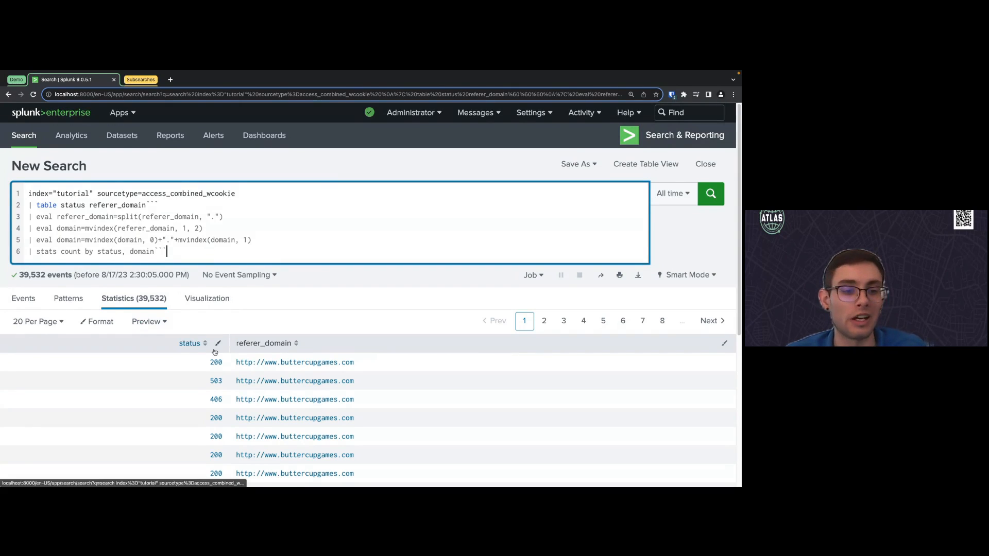
- Move the opening triple backticks from the table line to the end of the split(referer_domain, ".") eval line and run the search
scroll(175, 348, down, 2)
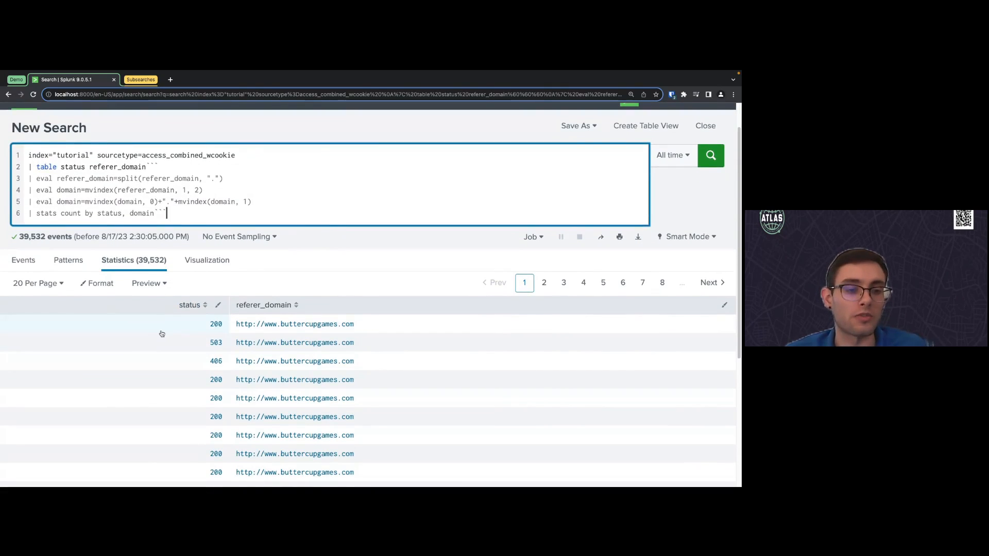
scroll(159, 332, down, 1)
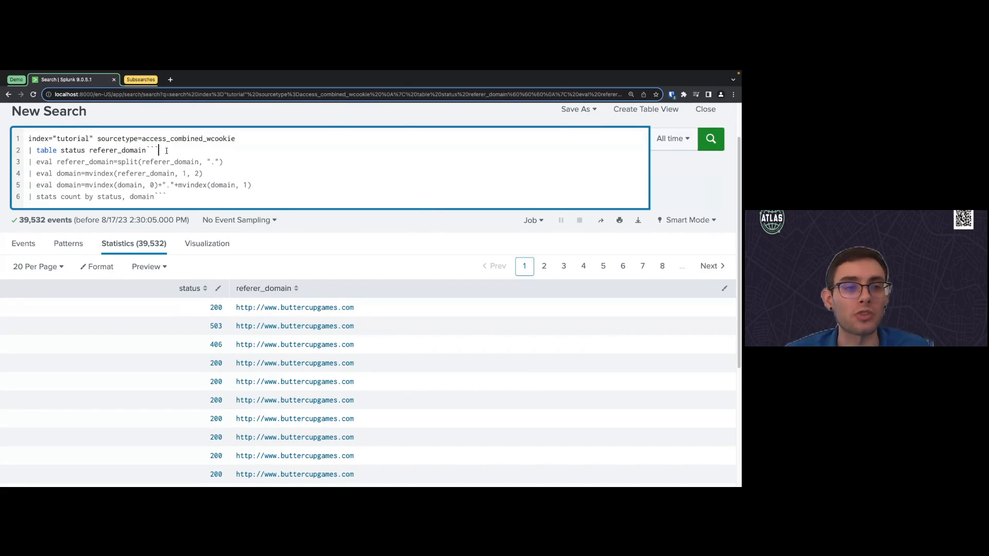
key(BackSpace)
key(BackSpace)
key(BackSpace)
click(289, 150)
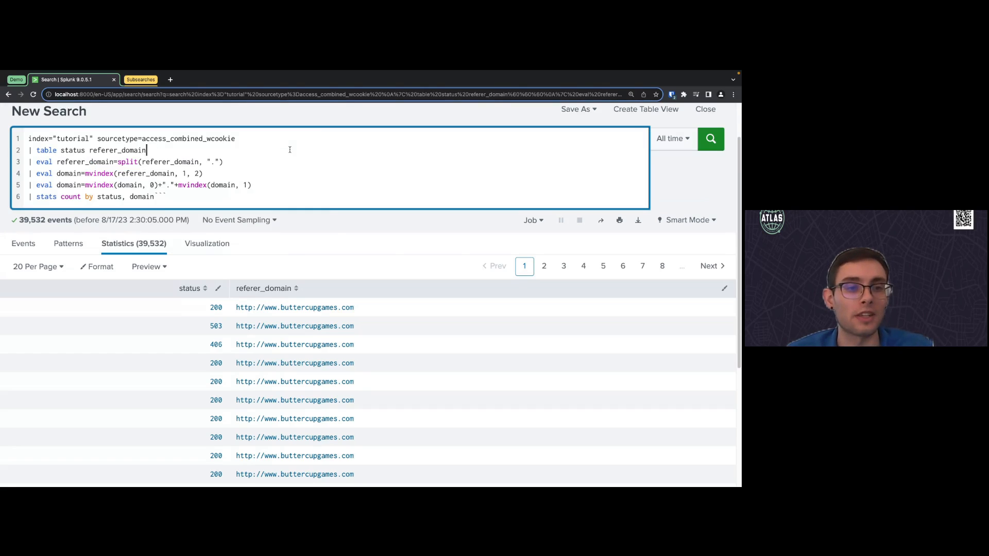
click(257, 161)
text(```)
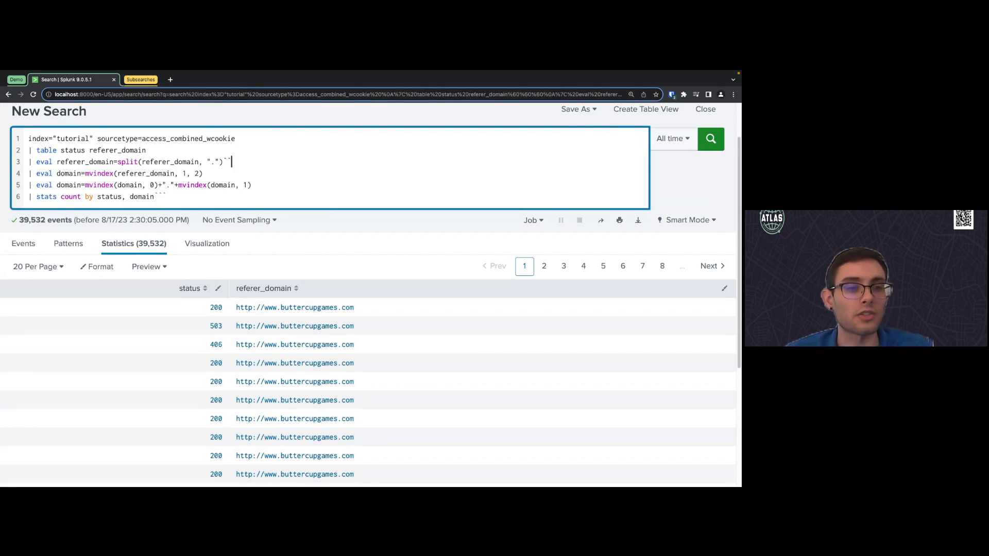
key(Return)
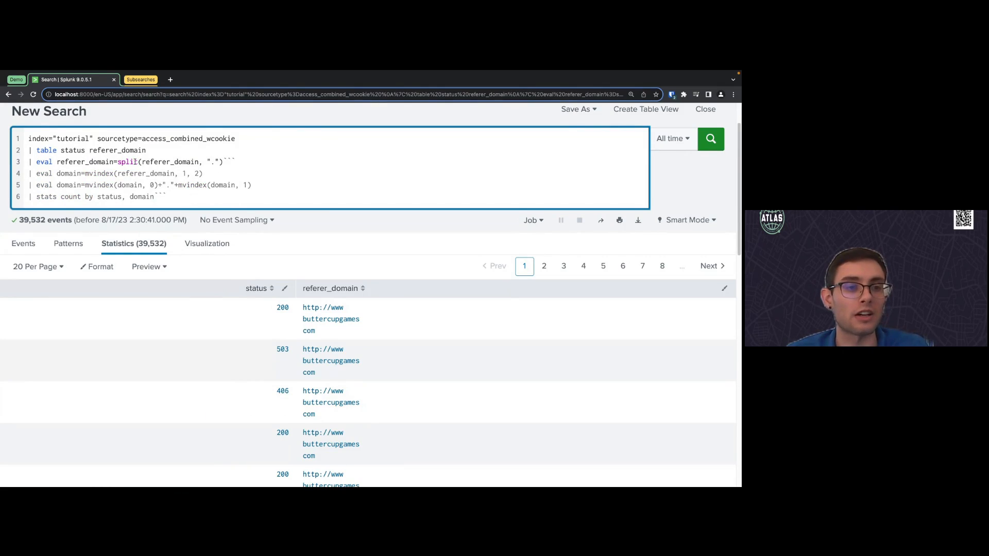
drag(211, 163, 216, 163)
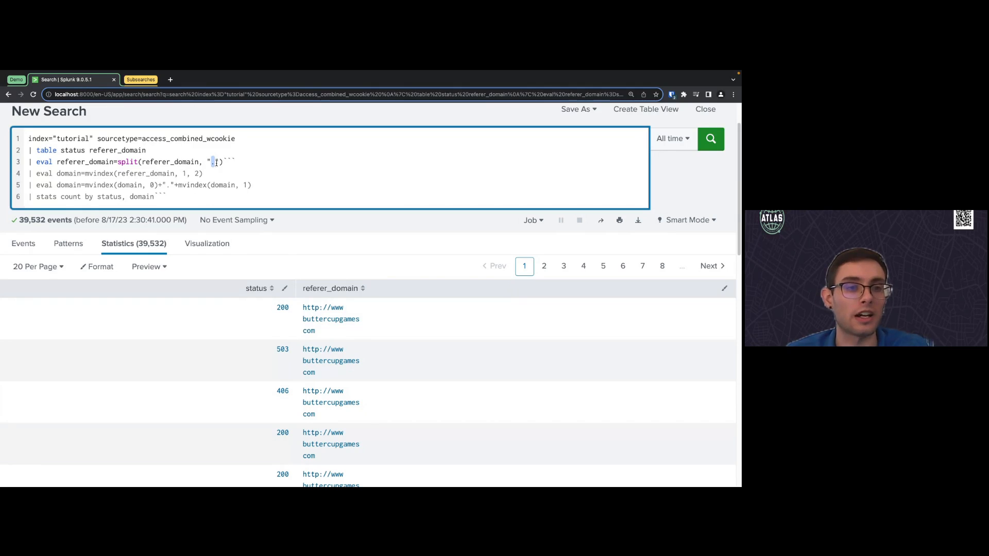
click(237, 162)
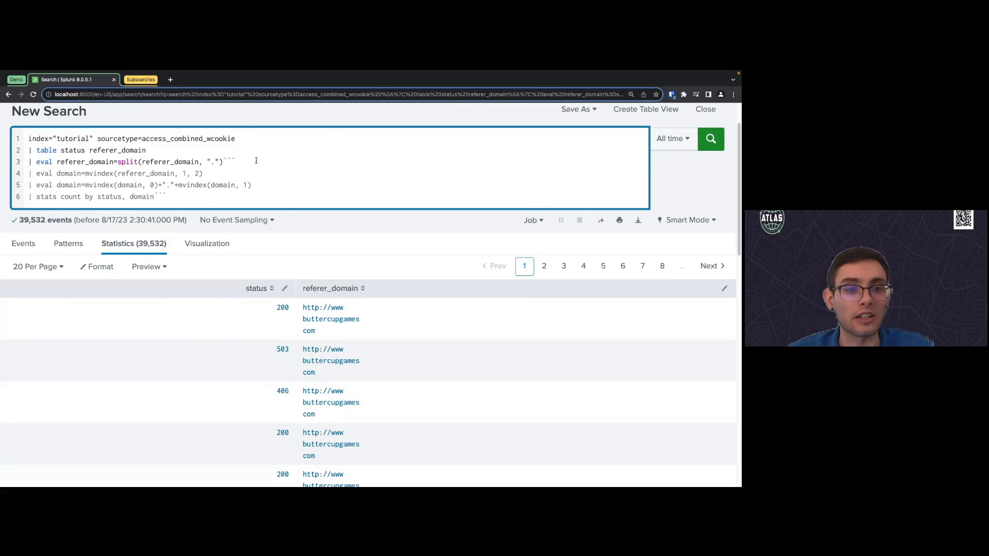
- Move the opening triple backticks to the end of the eval domain=mvindex(referer_domain, 1, 2) line and run the search
click(256, 161)
key(BackSpace)
key(BackSpace)
key(BackSpace)
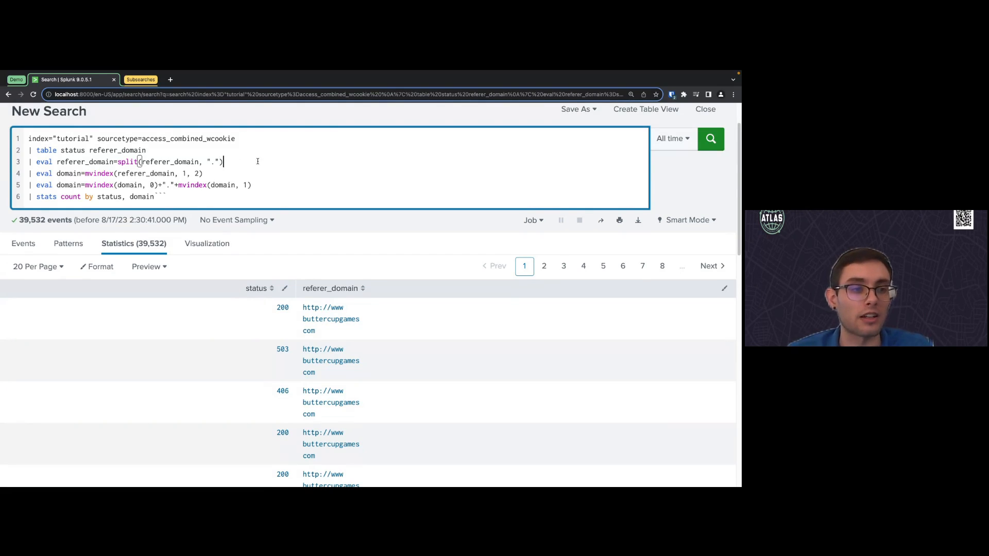
click(236, 170)
text(```)
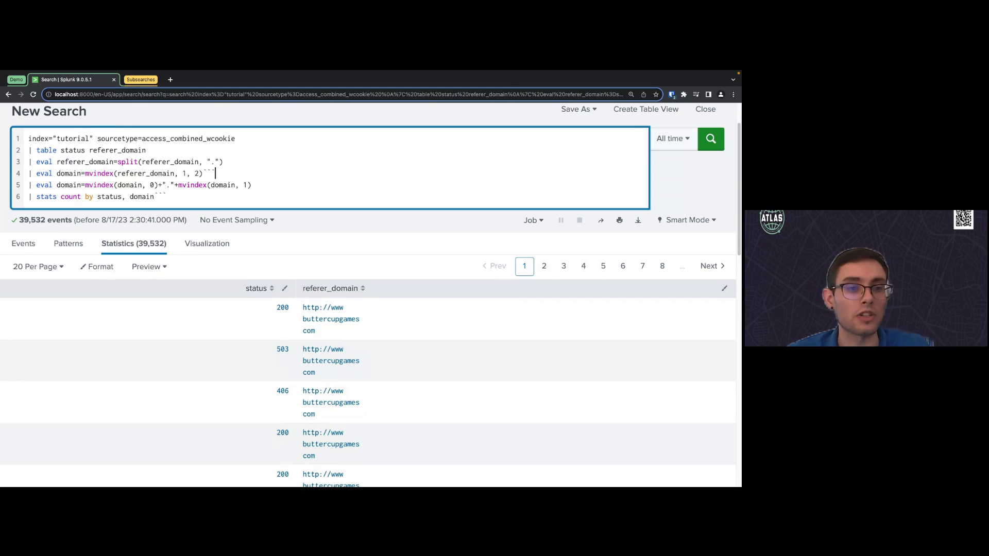
key(Return)
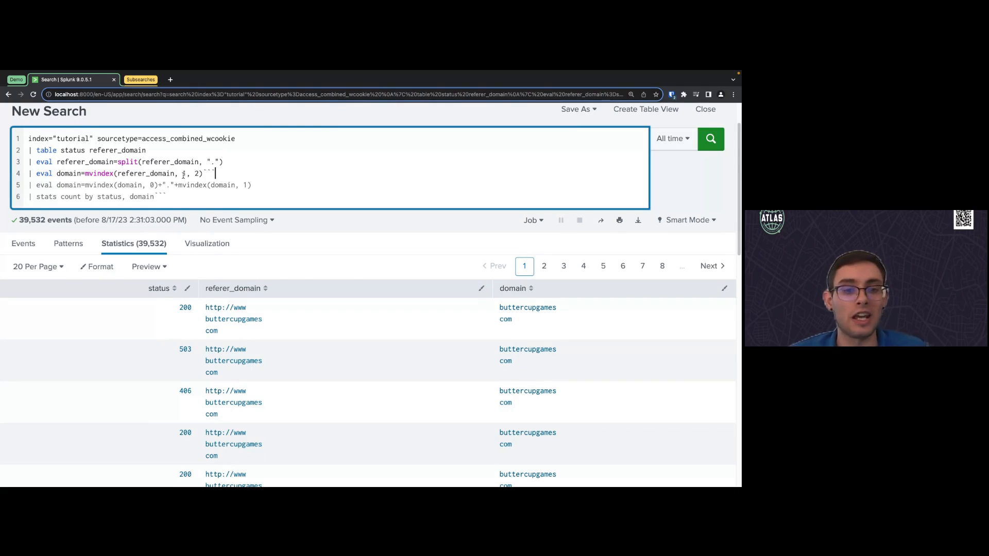
- Move the opening triple backticks to the end of the eval line joining mvindex(domain, 0) and mvindex(domain, 1), and run the search
click(297, 188)
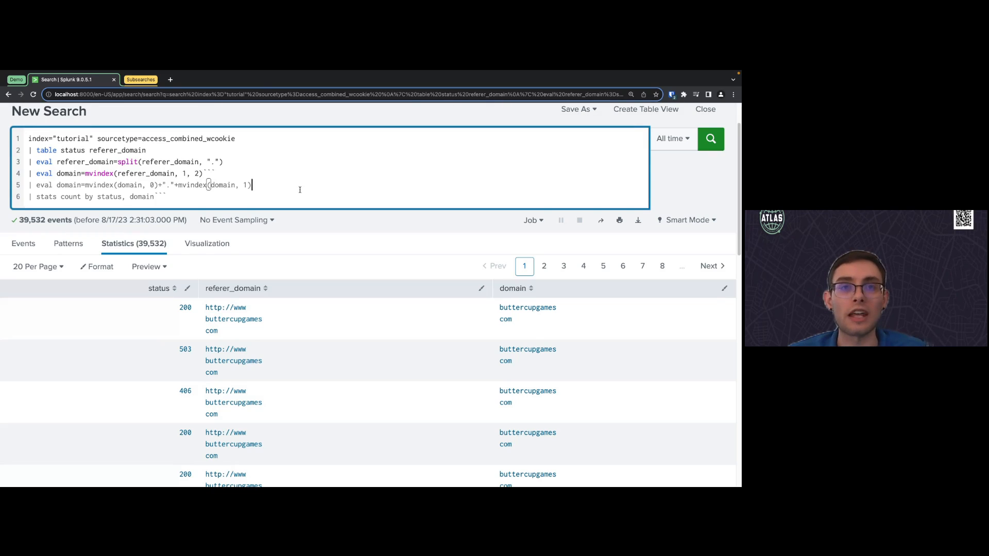
click(241, 196)
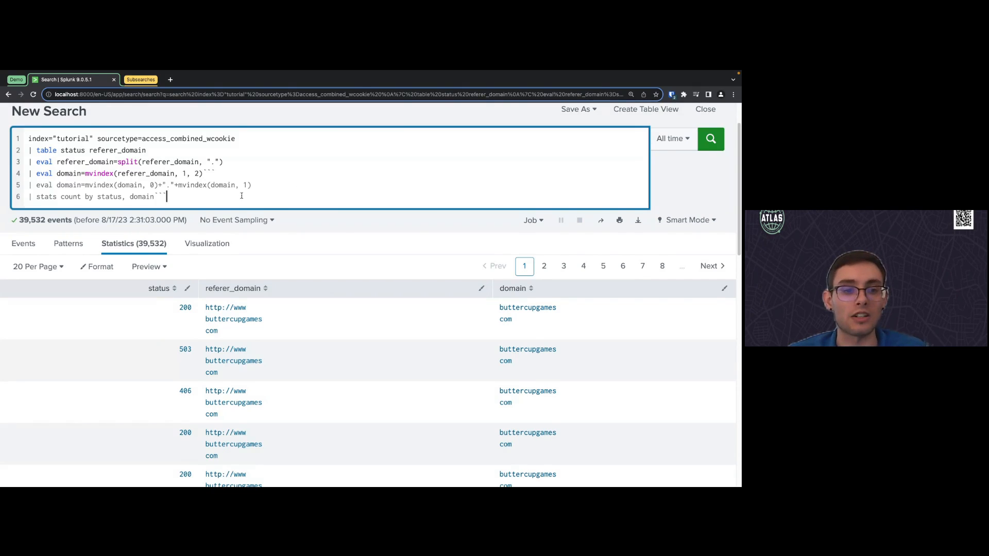
click(234, 170)
key(BackSpace)
key(BackSpace)
key(BackSpace)
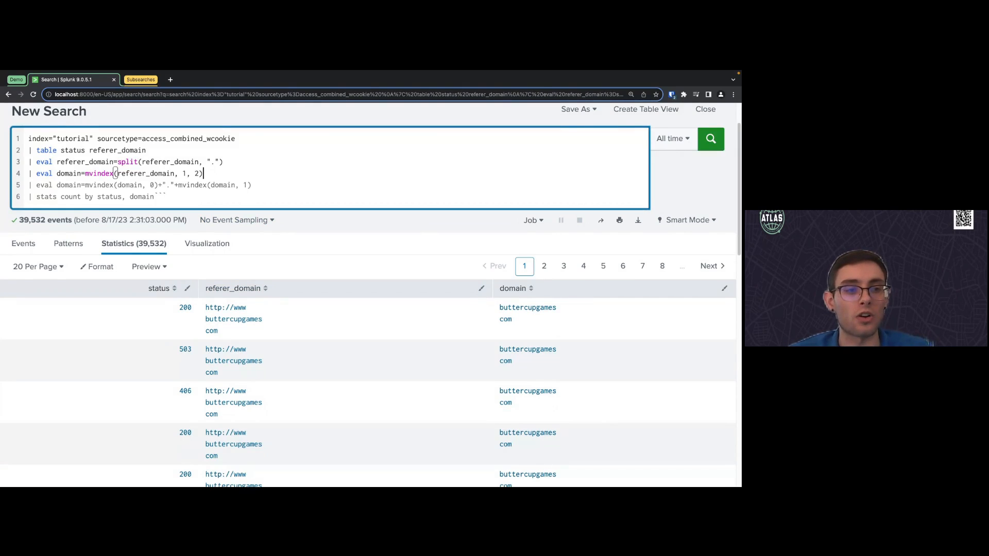
click(274, 184)
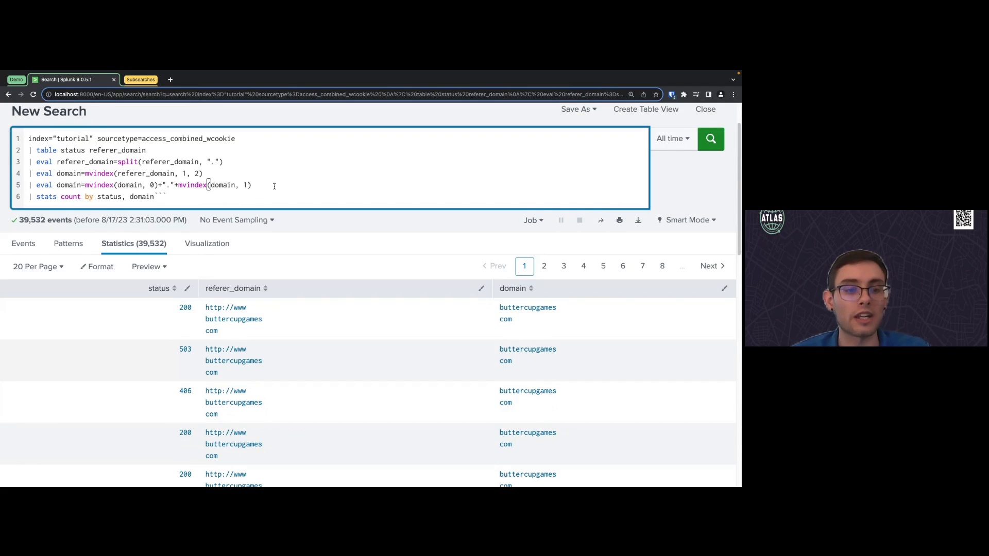
text(```)
key(Return)
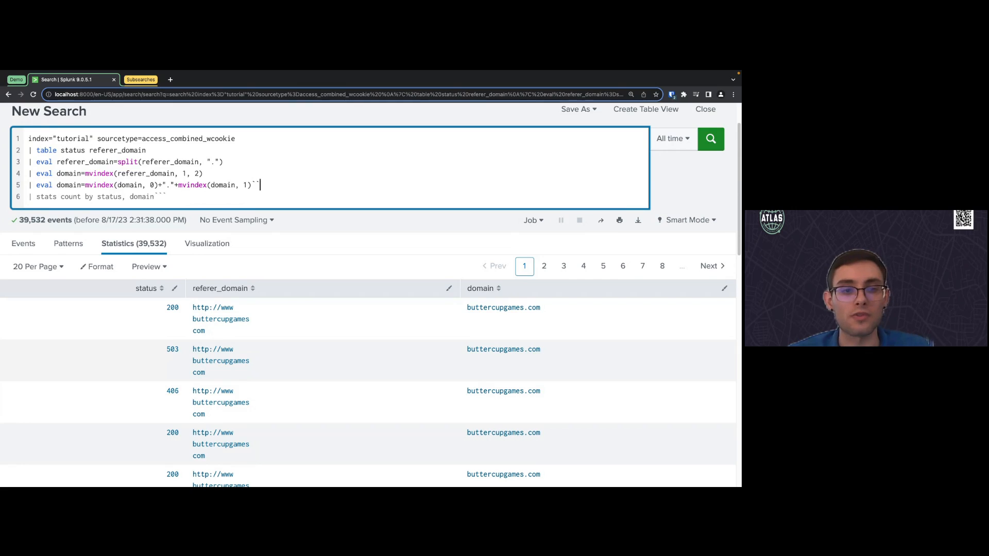
- Remove the remaining backticks around the stats count by status, domain line and run the full search
key(BackSpace)
key(BackSpace)
key(BackSpace)
click(188, 199)
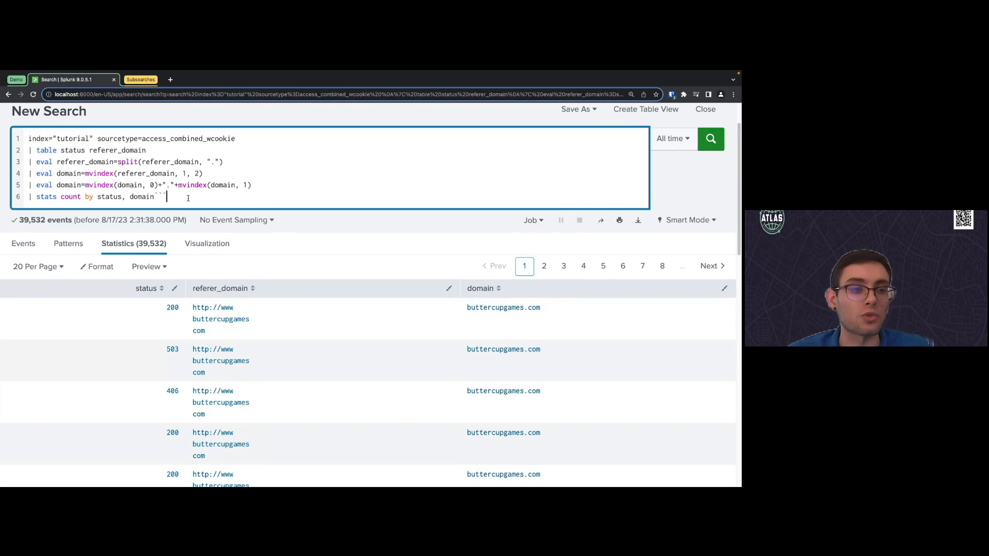
key(BackSpace)
key(BackSpace)
key(BackSpace)
key(Return)
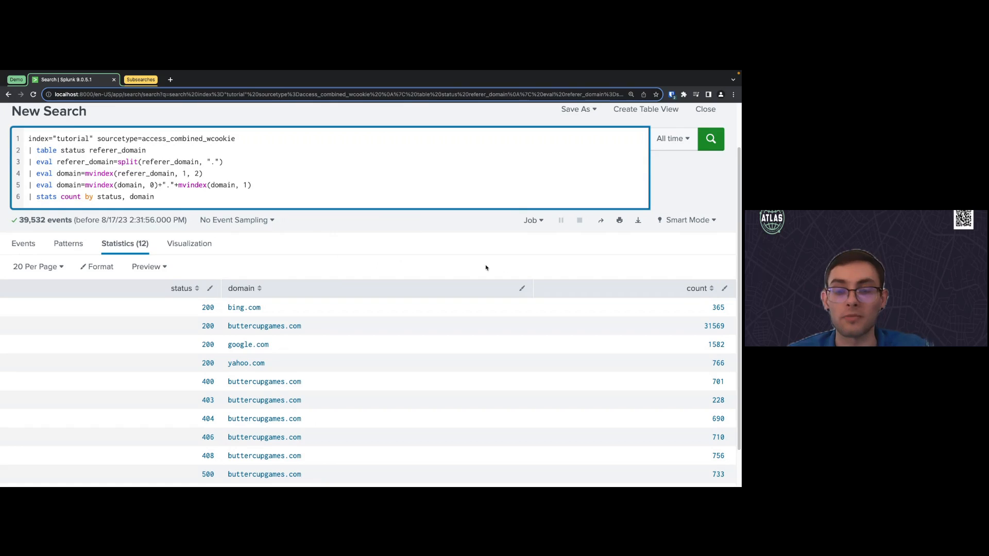
click(404, 224)
- Replace the pipeline with stats count, values(status) as status by action, productId, add where mvcount(status)>1 commented out in triple backticks, and run the search
scroll(382, 238, up, 2)
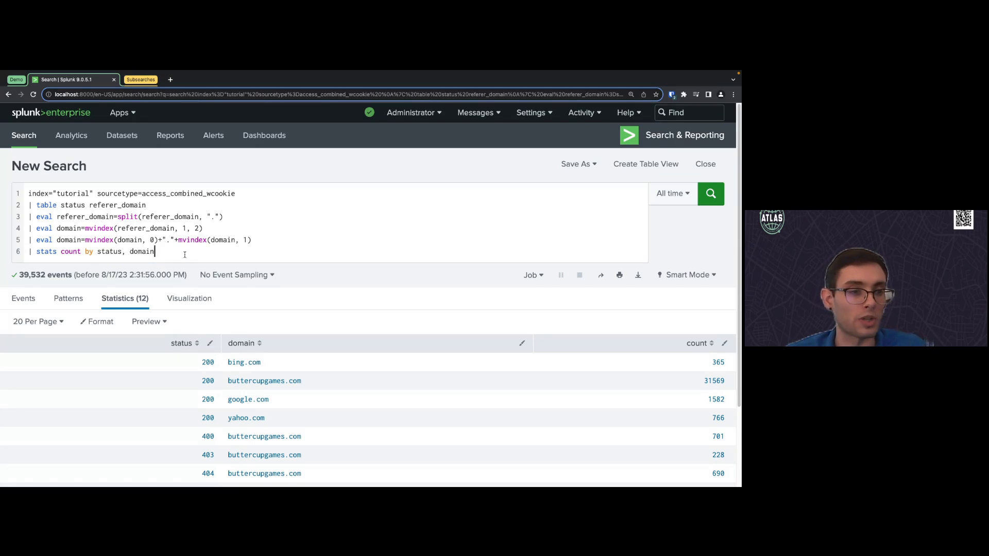
drag(183, 254, 23, 192)
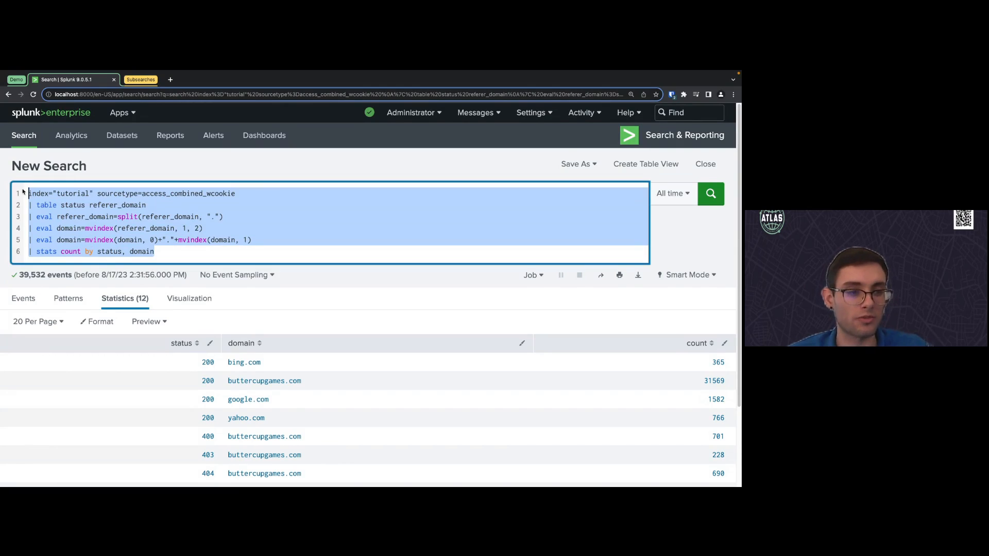
key(ctrl+v)
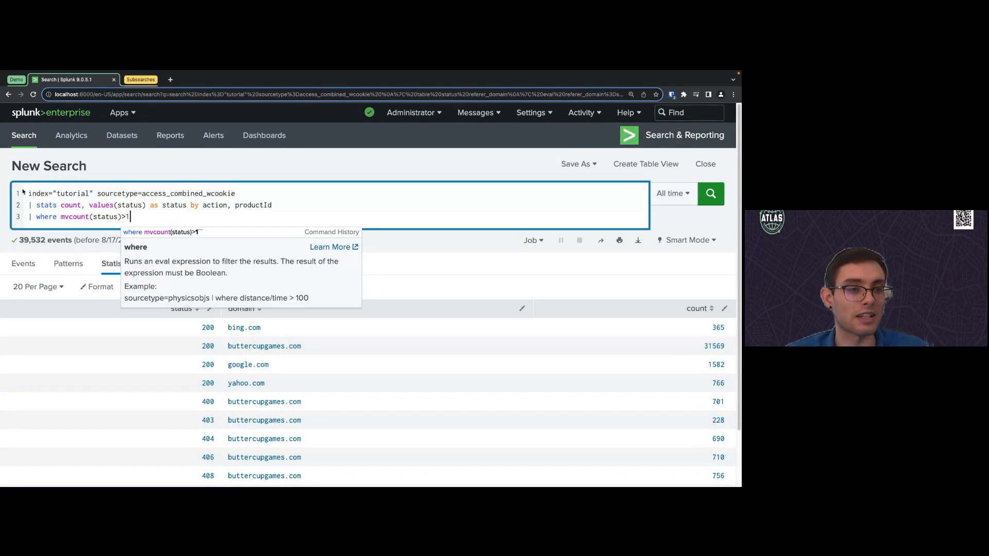
text(```)
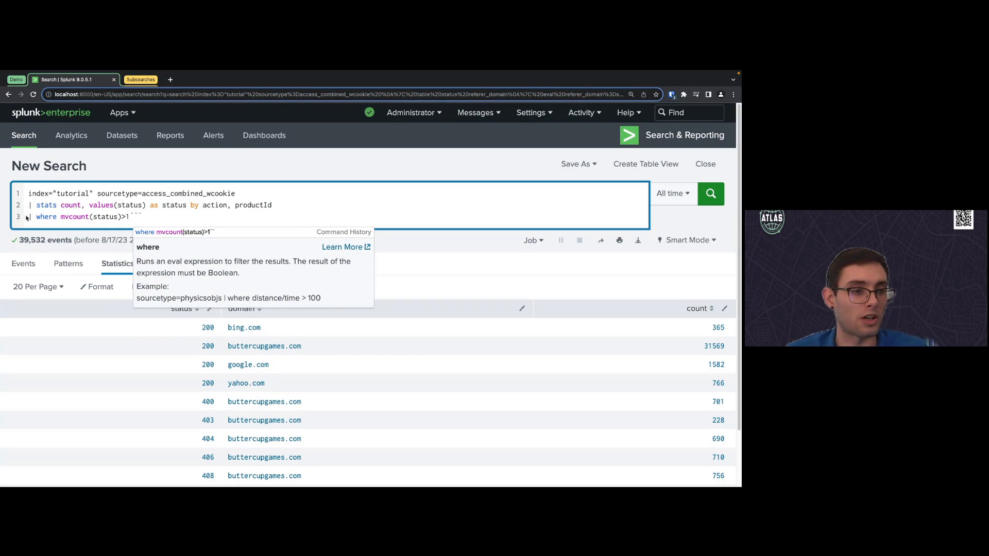
click(29, 217)
text(```)
key(Return)
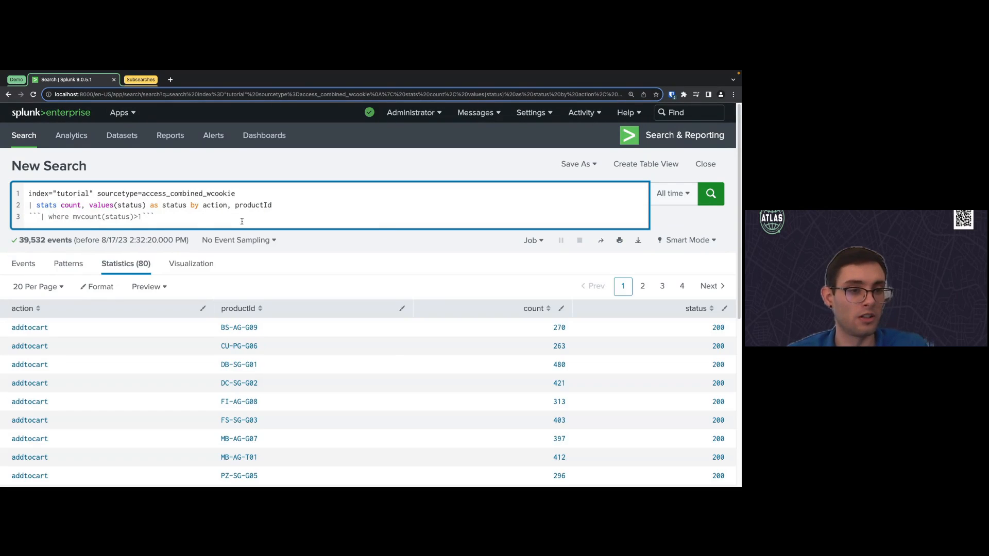
click(261, 217)
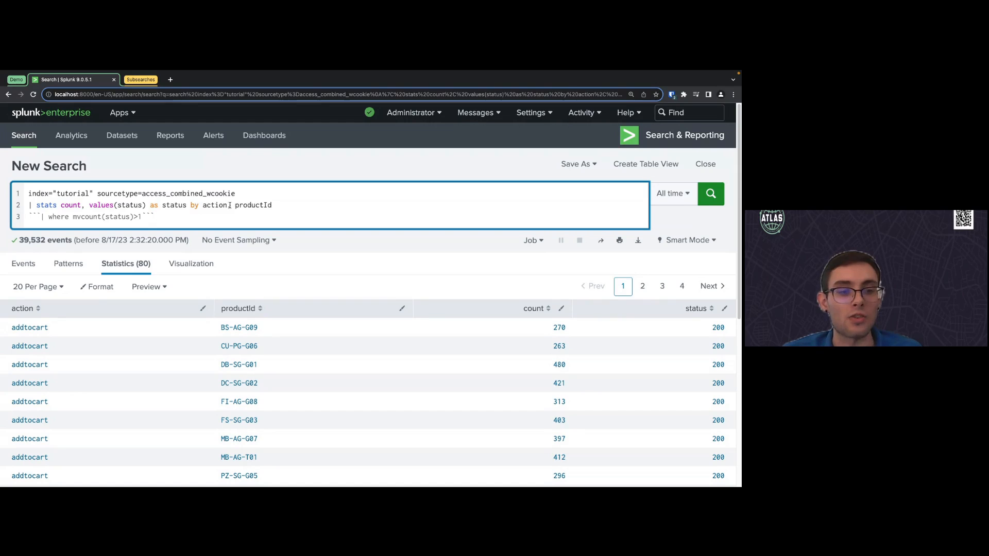
- Sort the results by status in descending order and examine the rows holding multiple status values
scroll(232, 243, down, 1)
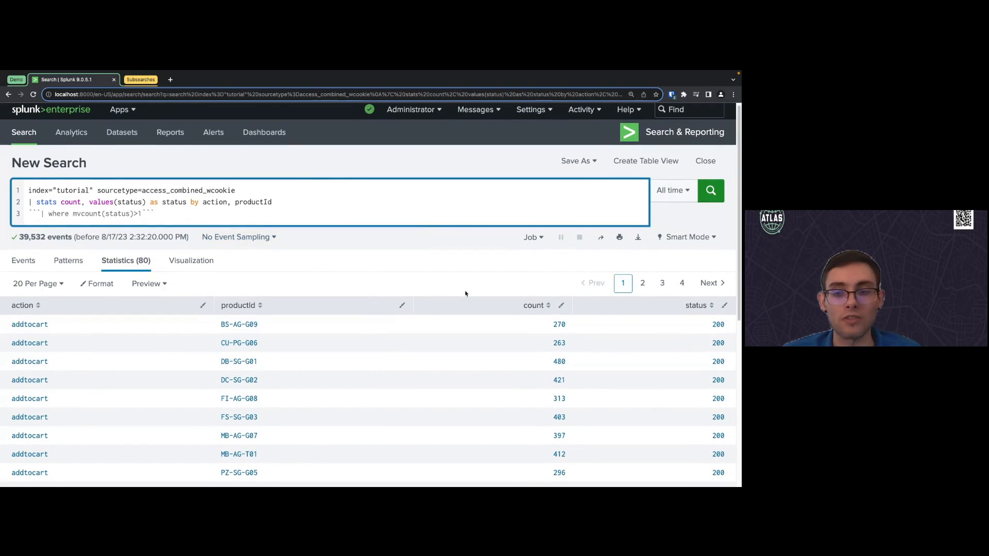
click(672, 303)
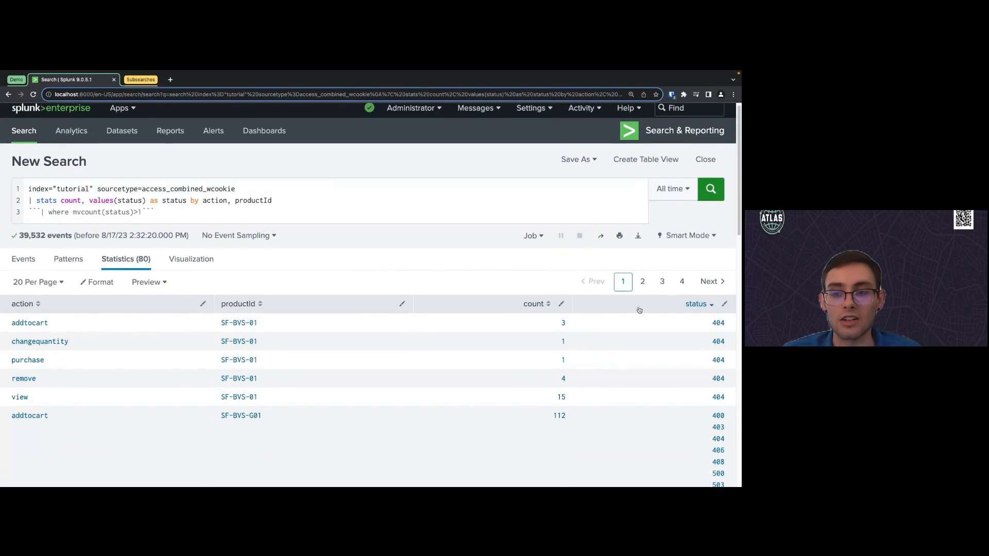
scroll(639, 308, down, 2)
scroll(636, 309, down, 1)
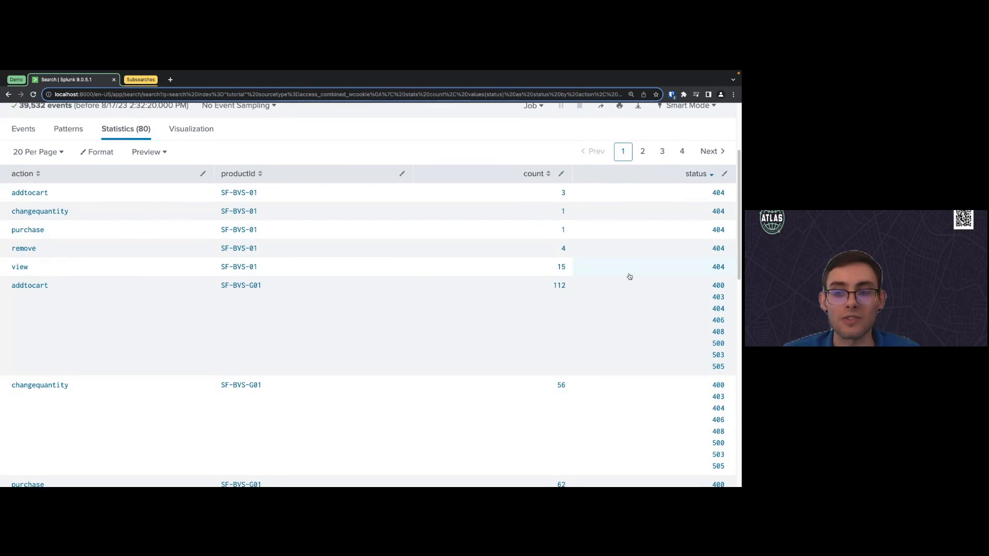
scroll(641, 323, up, 1)
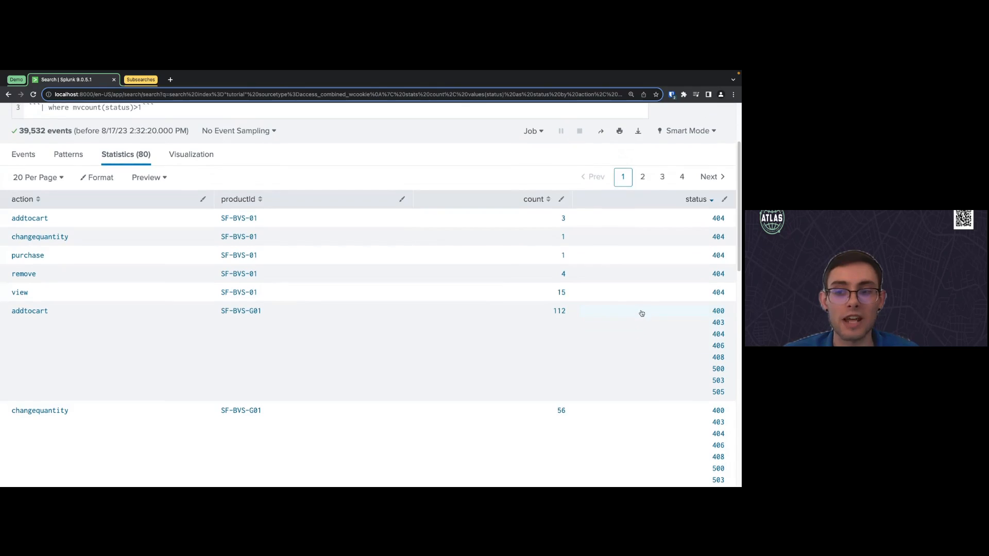
scroll(243, 270, up, 2)
scroll(244, 270, up, 1)
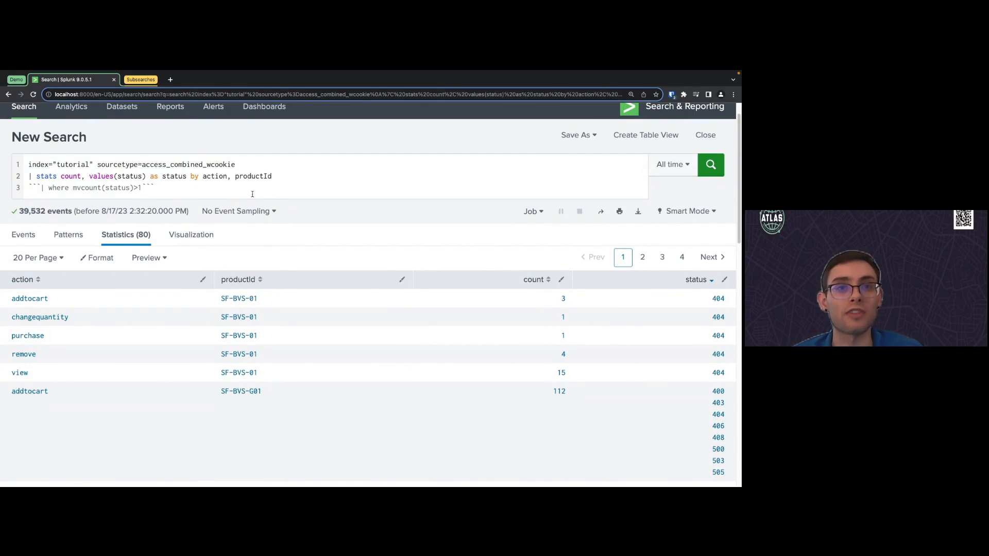
- Uncomment the where mvcount(status)>1 line by removing its backticks on both ends and run the search
click(188, 190)
key(shift+Left)
key(shift+Left)
key(shift+Left)
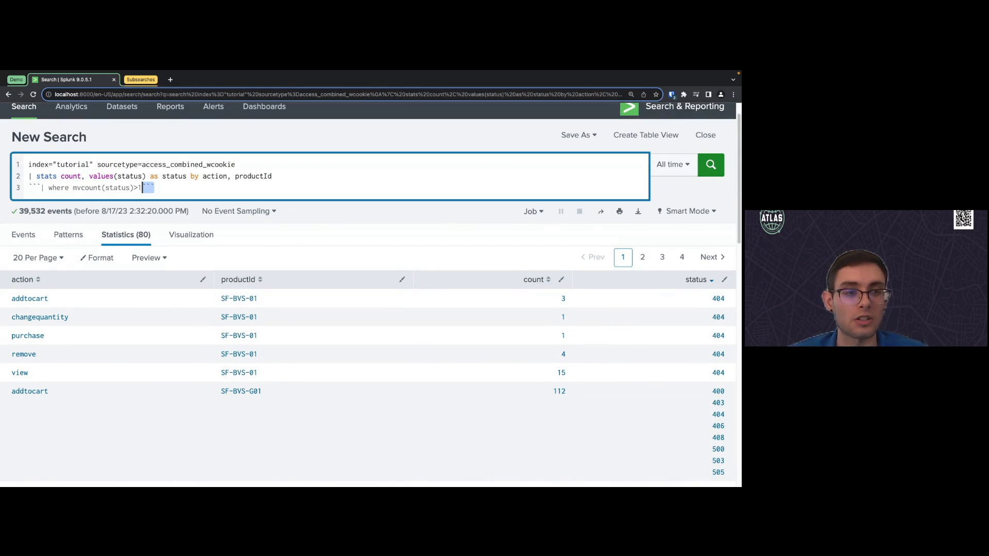
key(BackSpace)
key(Home)
key(BackSpace)
key(BackSpace)
key(BackSpace)
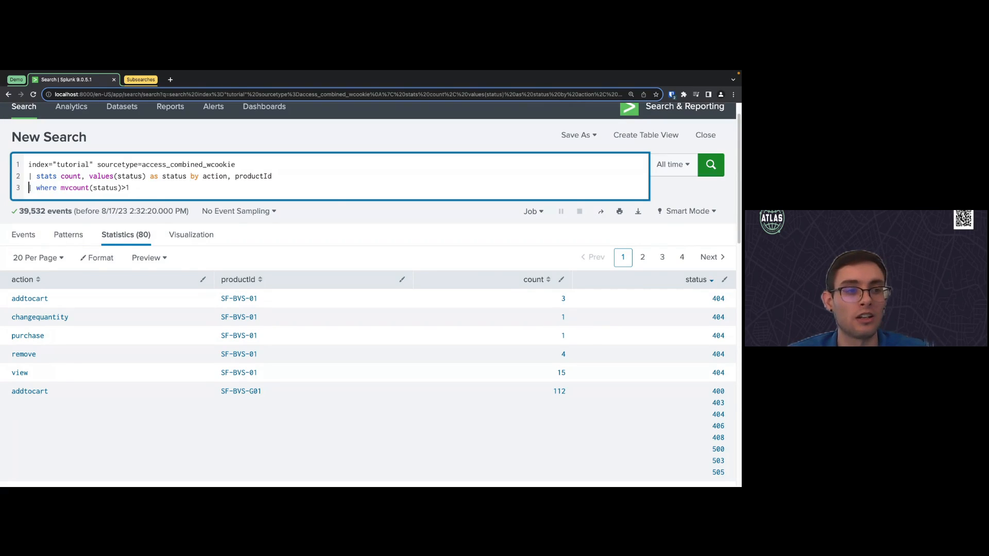
key(Return)
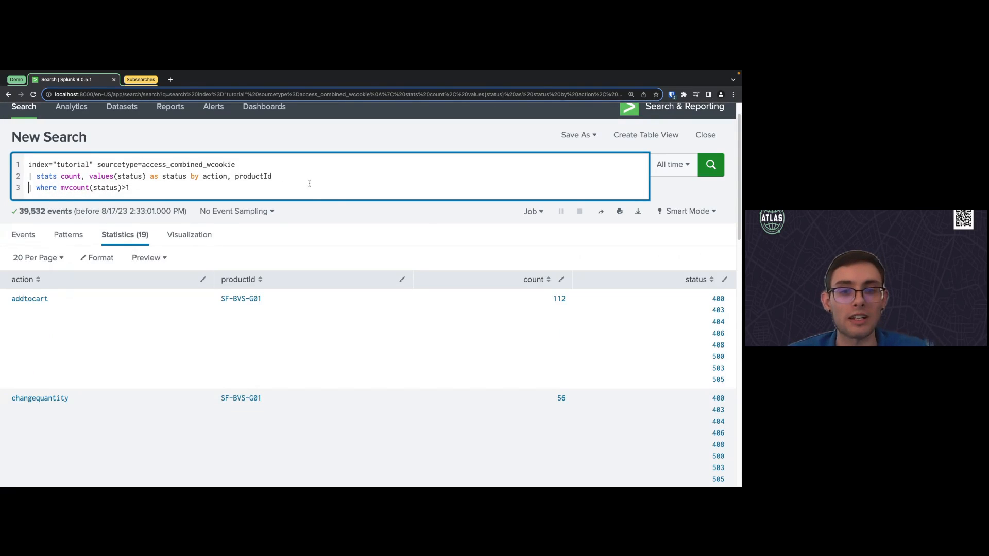
- Examine the filtered table of actions and product IDs with their multivalue status lists
click(398, 214)
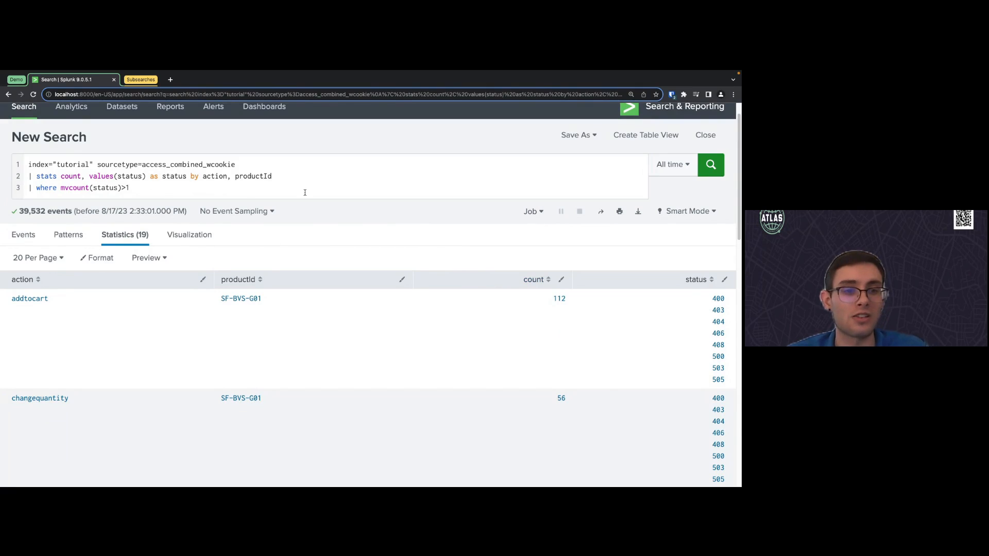
scroll(451, 217, down, 1)
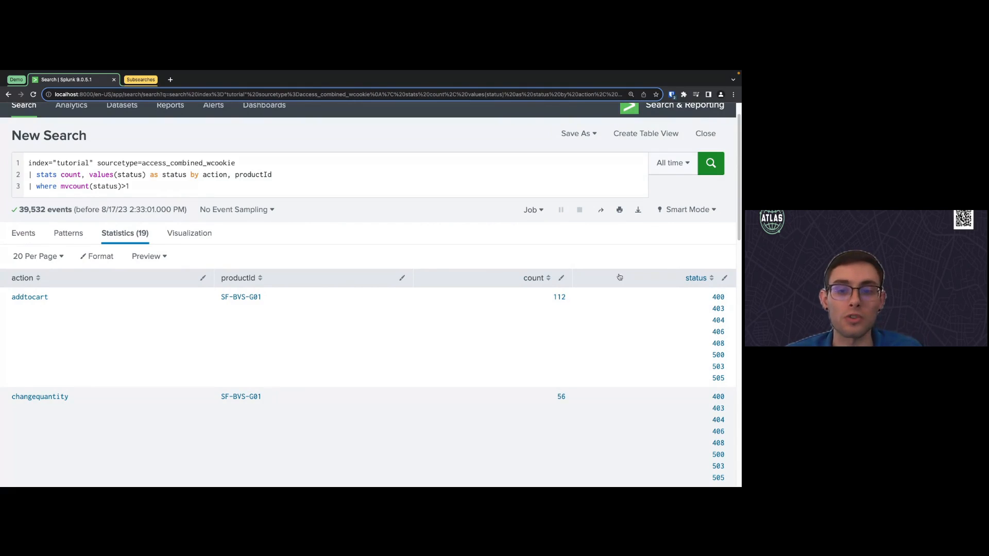
scroll(581, 287, down, 2)
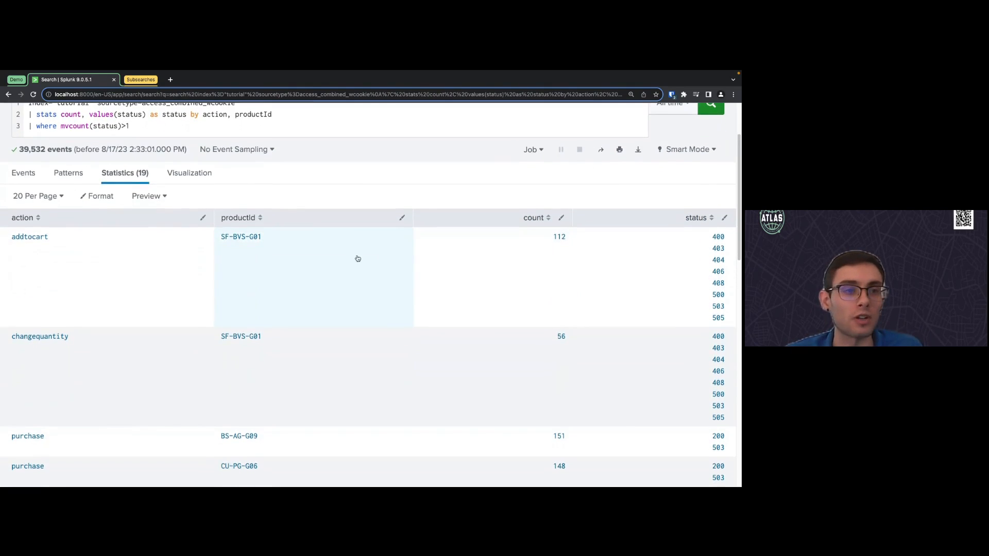
scroll(356, 258, up, 3)
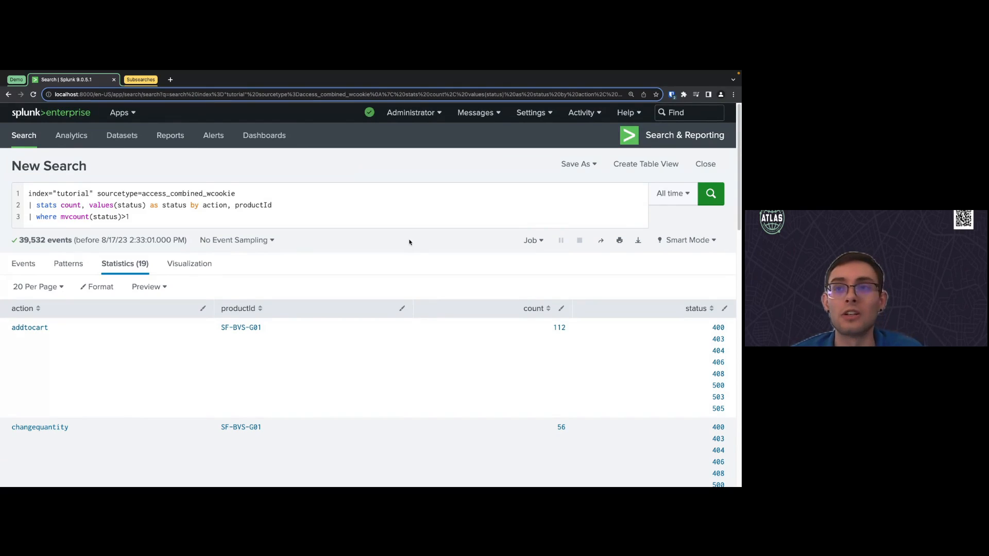
- Switch to the presentation and advance to the Filtering and Enrichment with Subsearching slide
click(301, 205)
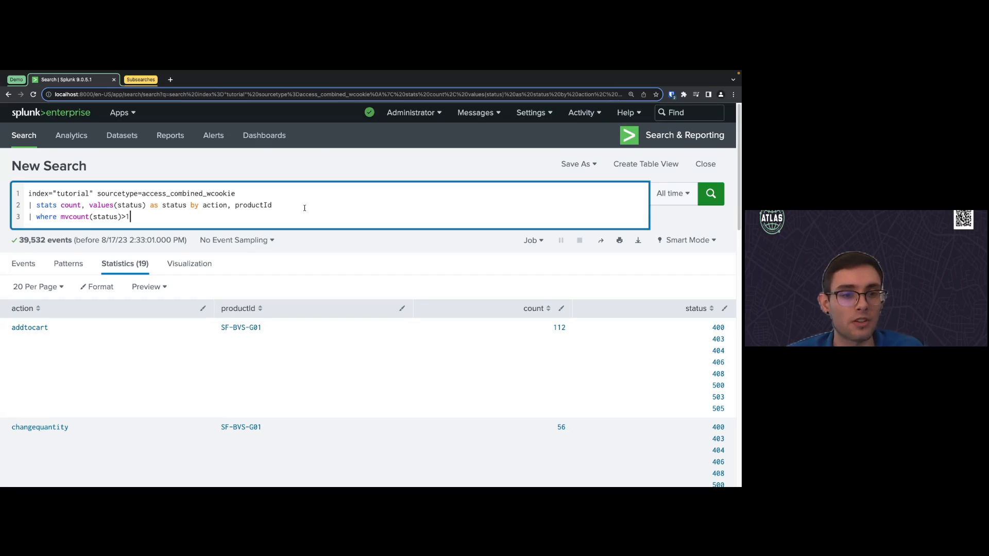
click(368, 140)
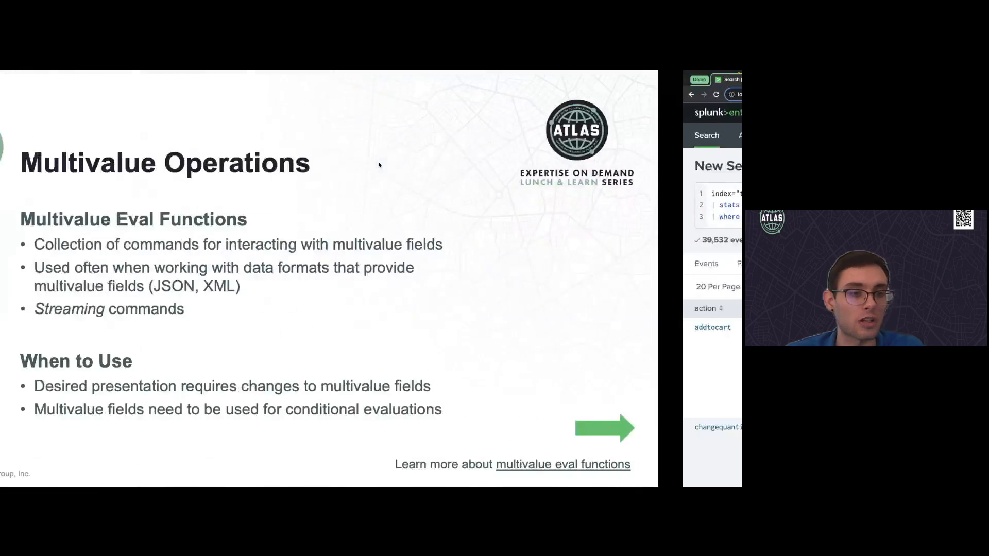
key(Right)
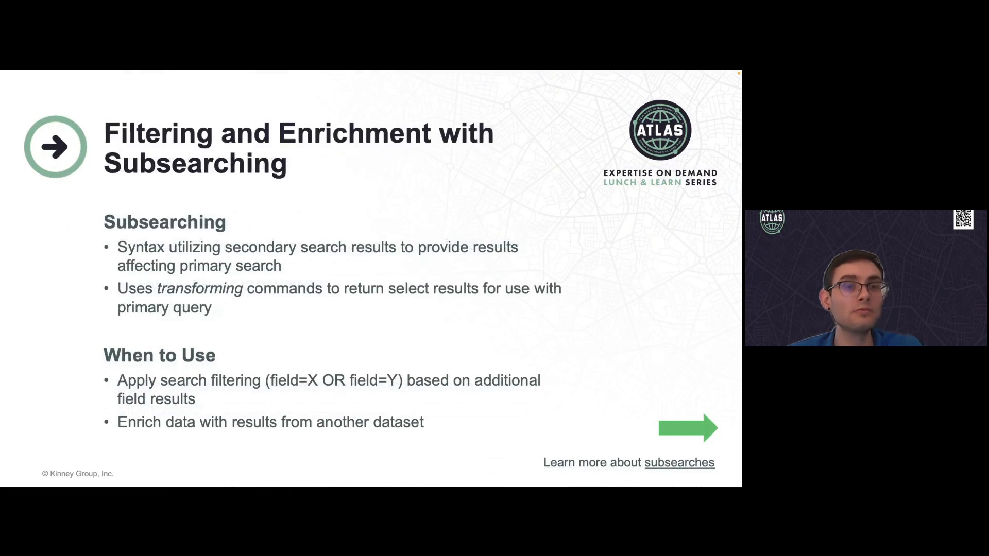
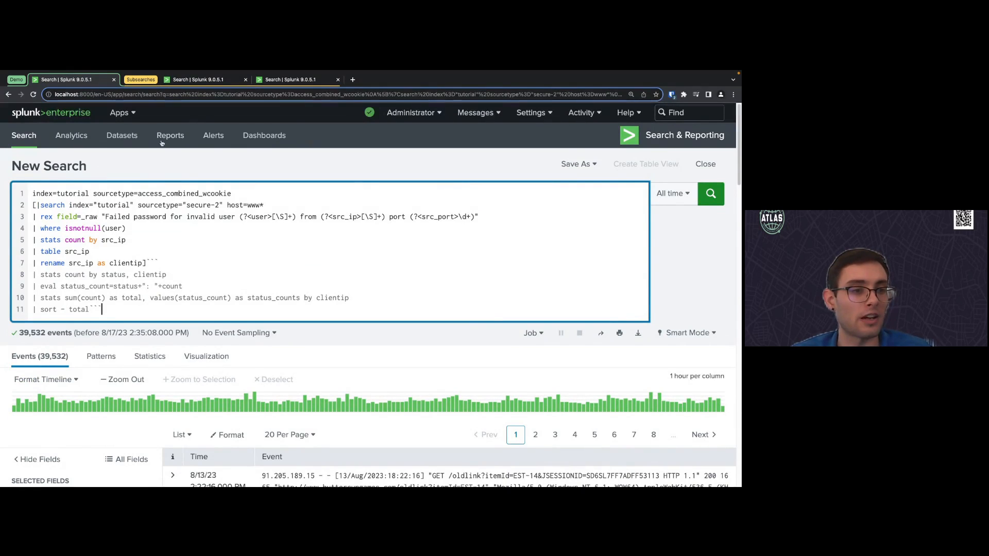
- Switch to the browser's standalone secure-2 search and examine its rex, where, stats, table and rename lines
click(201, 80)
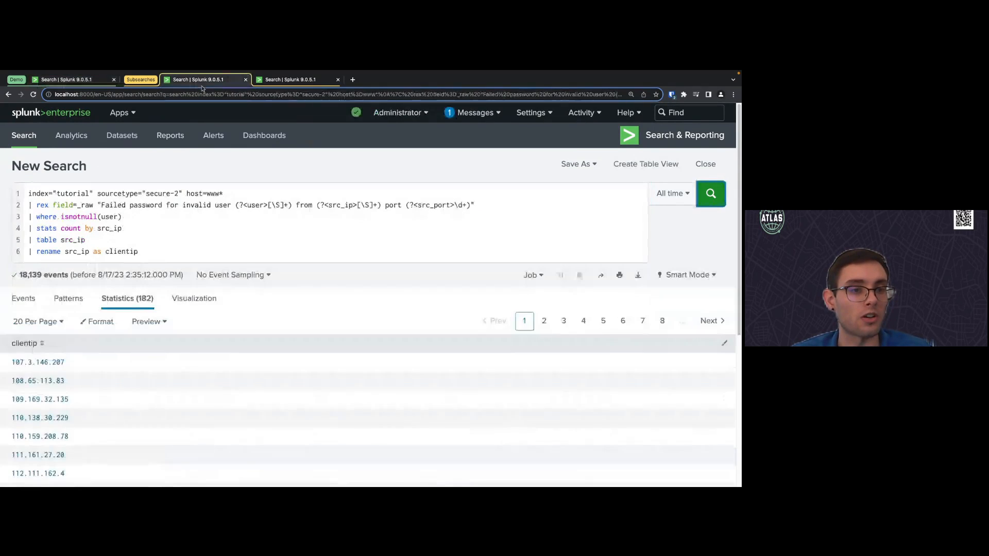
click(152, 250)
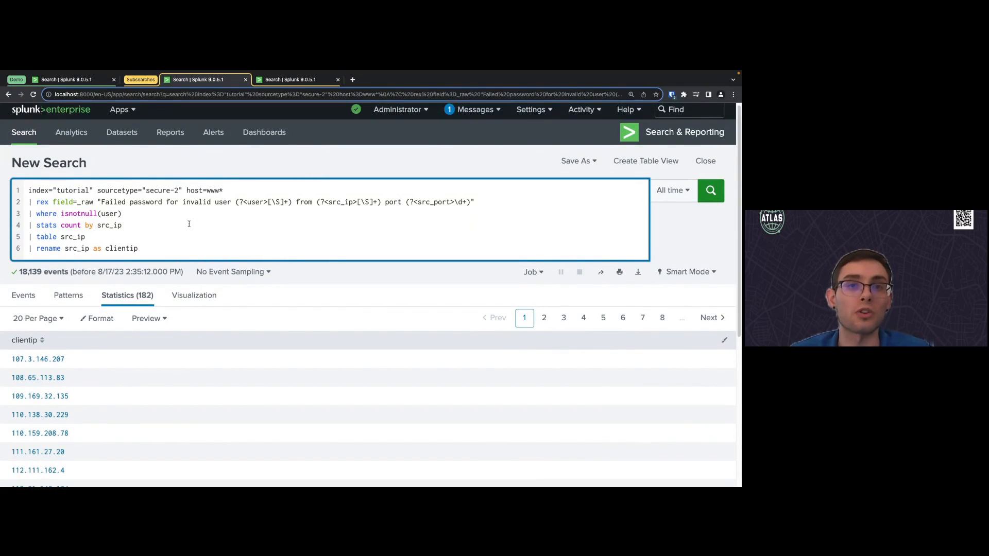
scroll(121, 216, down, 2)
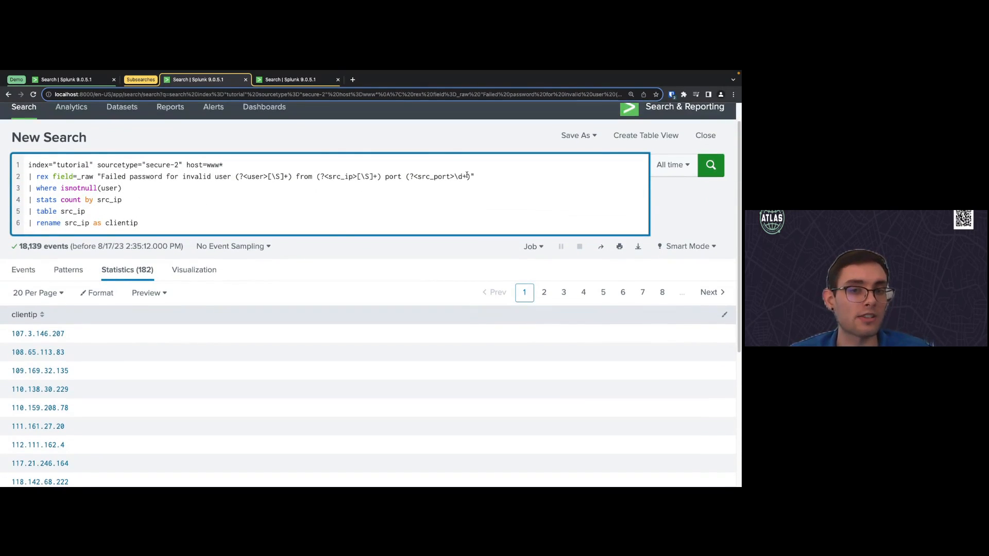
click(131, 189)
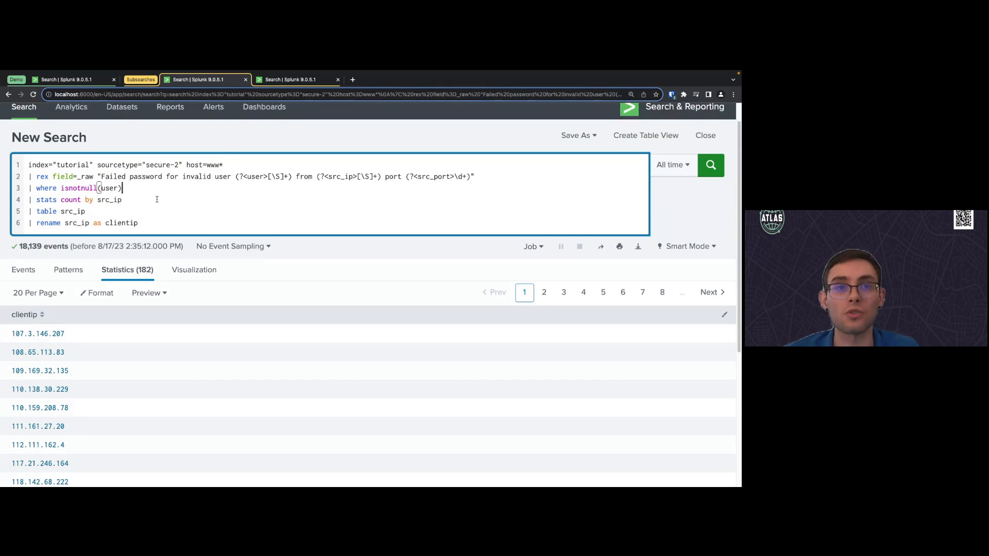
click(143, 202)
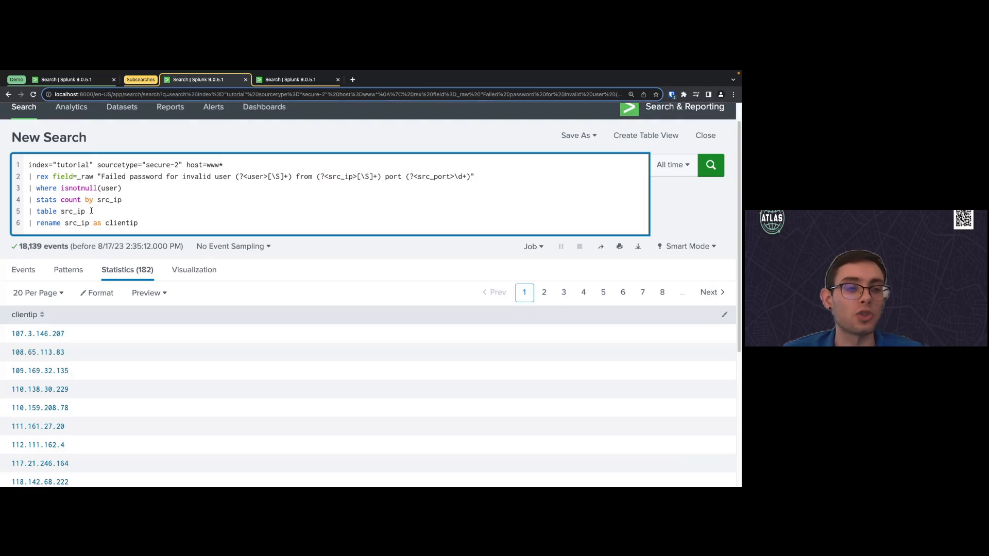
click(158, 223)
click(151, 224)
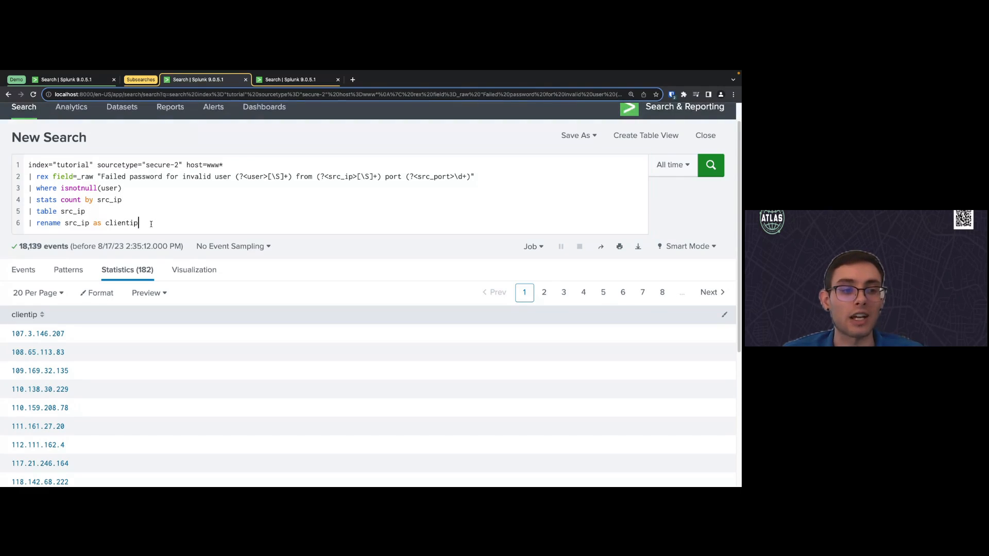
- Examine the list of clientip values returned by the standalone failed-password search
scroll(217, 319, down, 3)
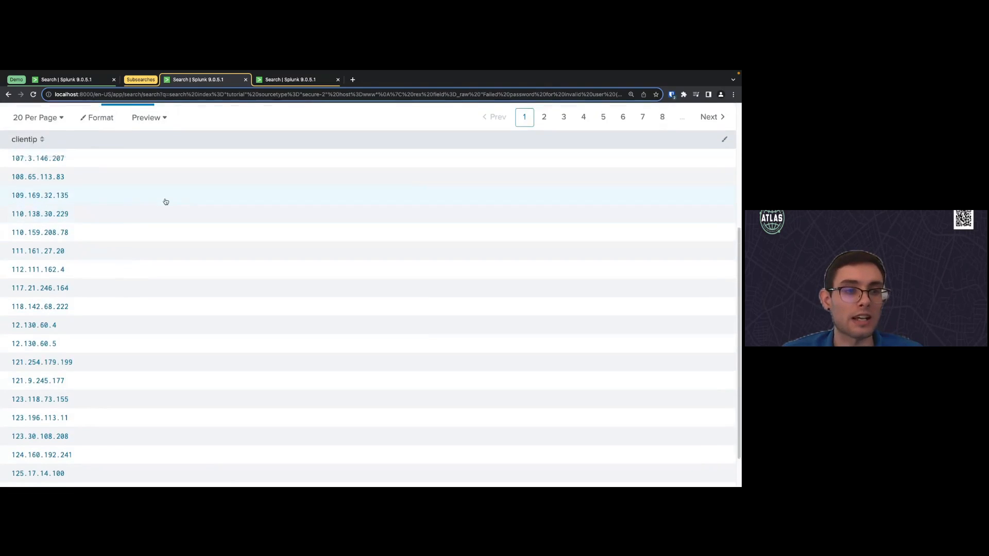
scroll(166, 202, up, 2)
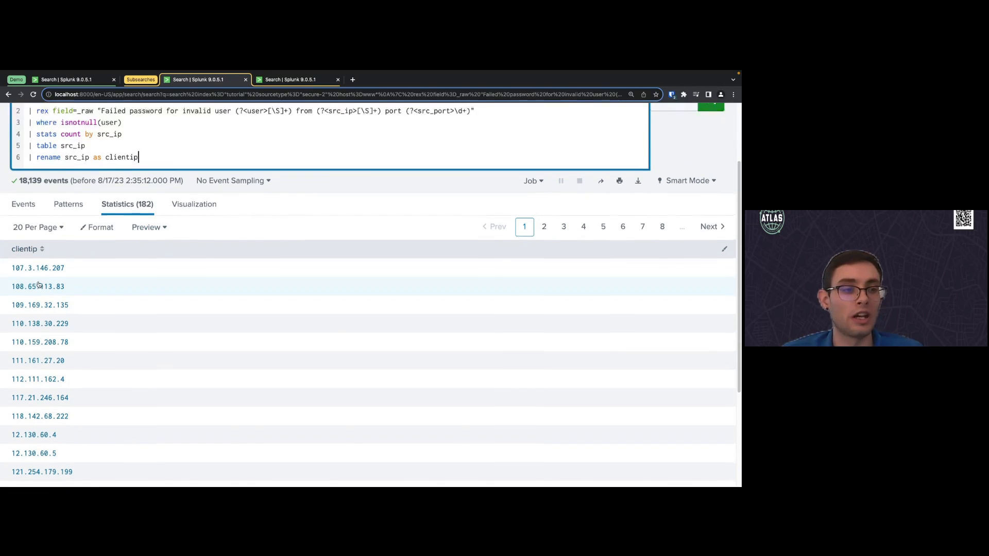
scroll(39, 255, up, 1)
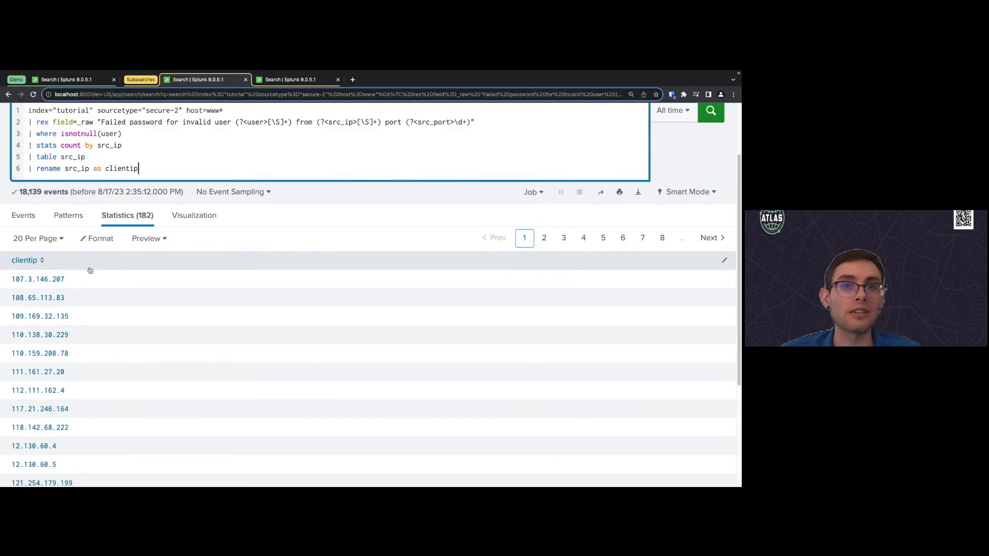
scroll(123, 276, up, 2)
click(378, 216)
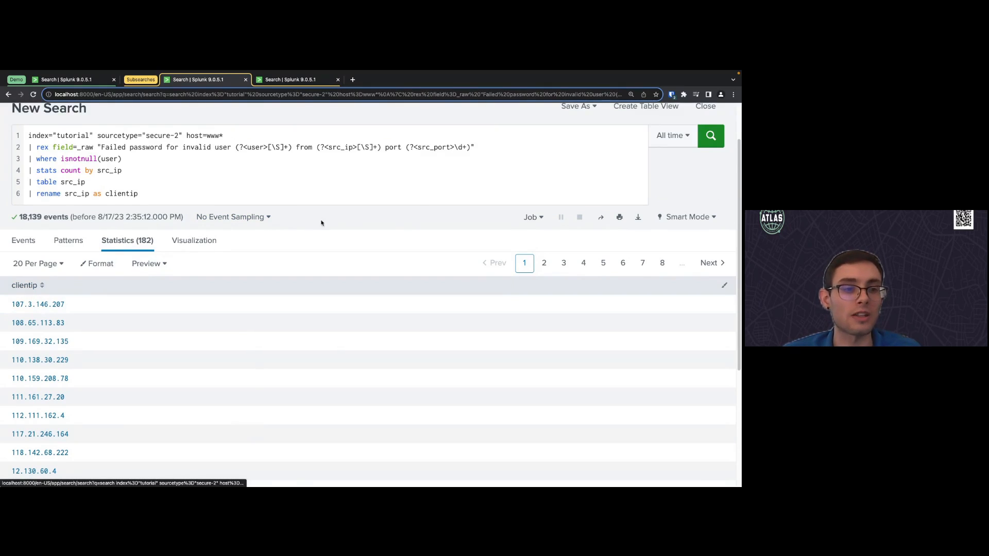
scroll(82, 293, down, 1)
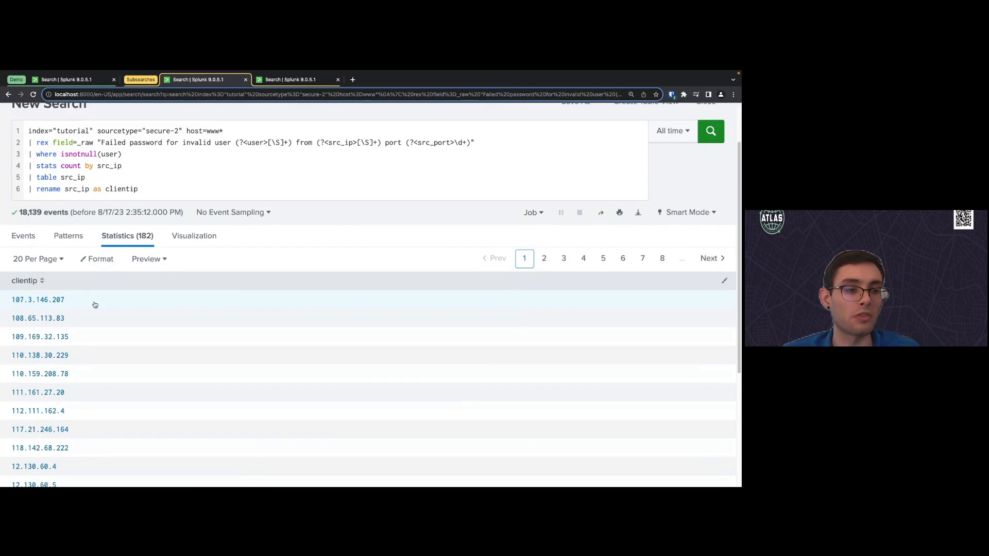
scroll(57, 317, down, 1)
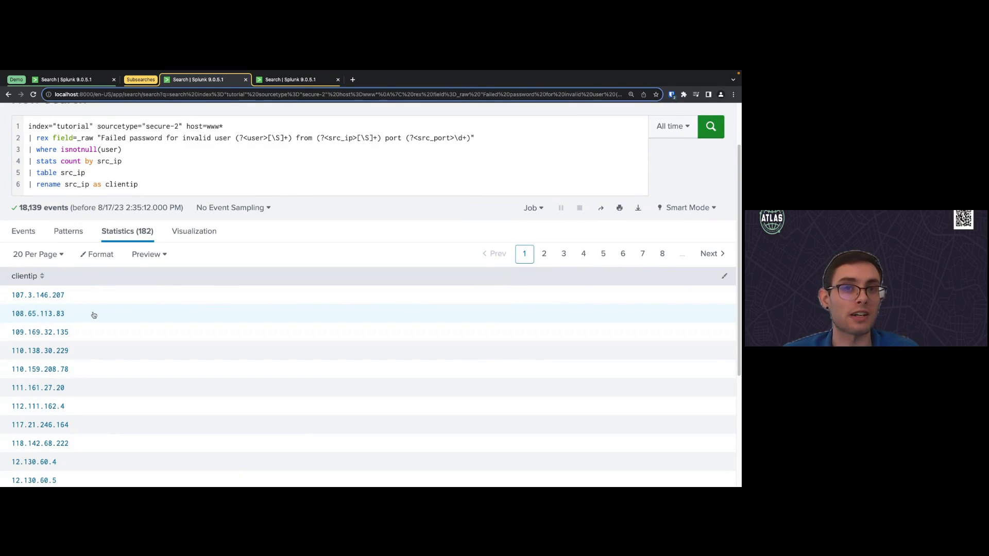
scroll(106, 320, up, 3)
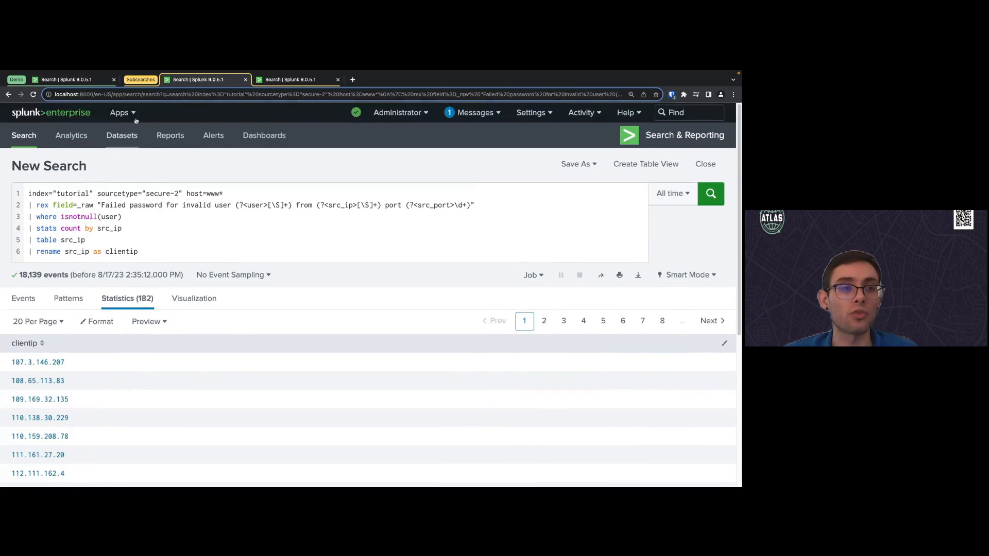
- Return to the access_combined_wcookie search and examine how its bracketed subsearch tables src_ip and renames it as clientip
click(72, 80)
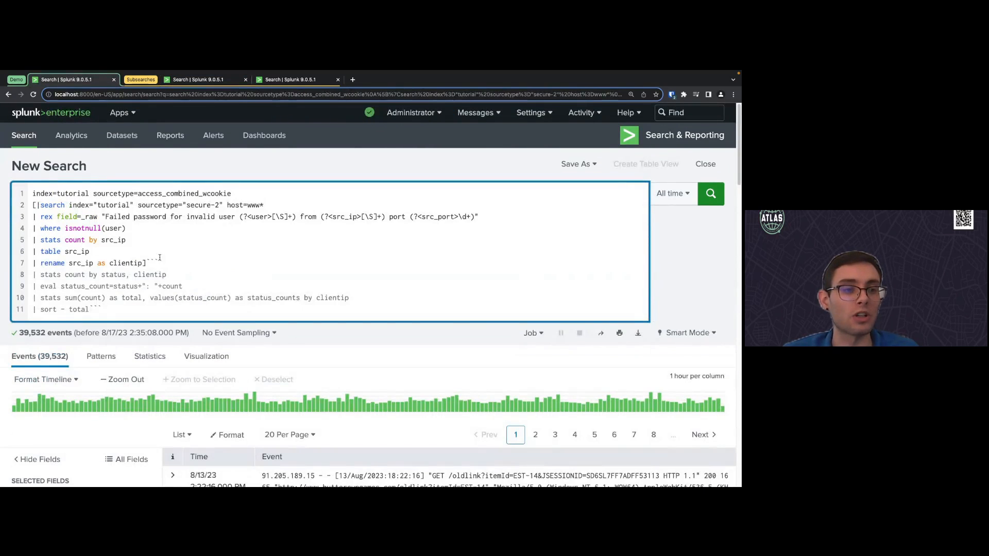
click(249, 195)
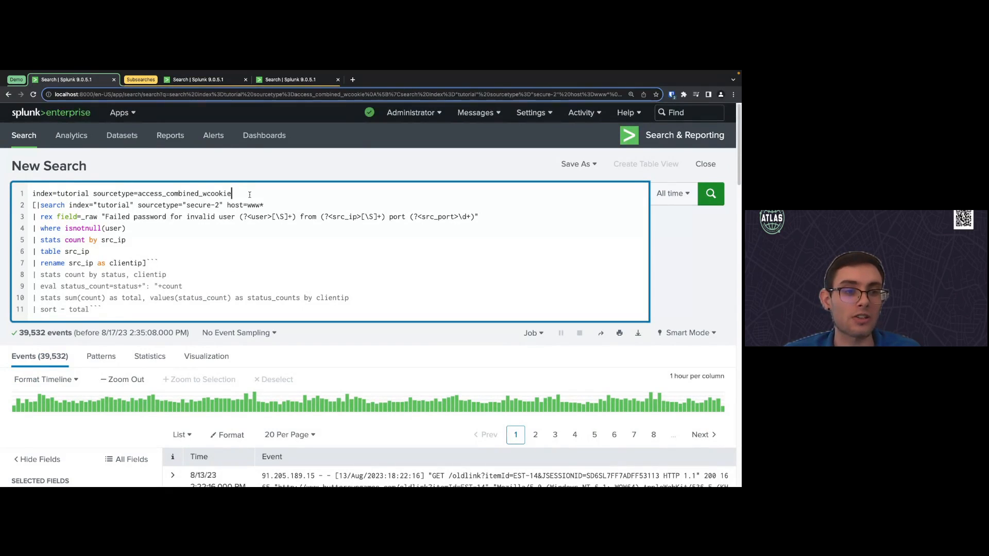
drag(65, 252, 91, 252)
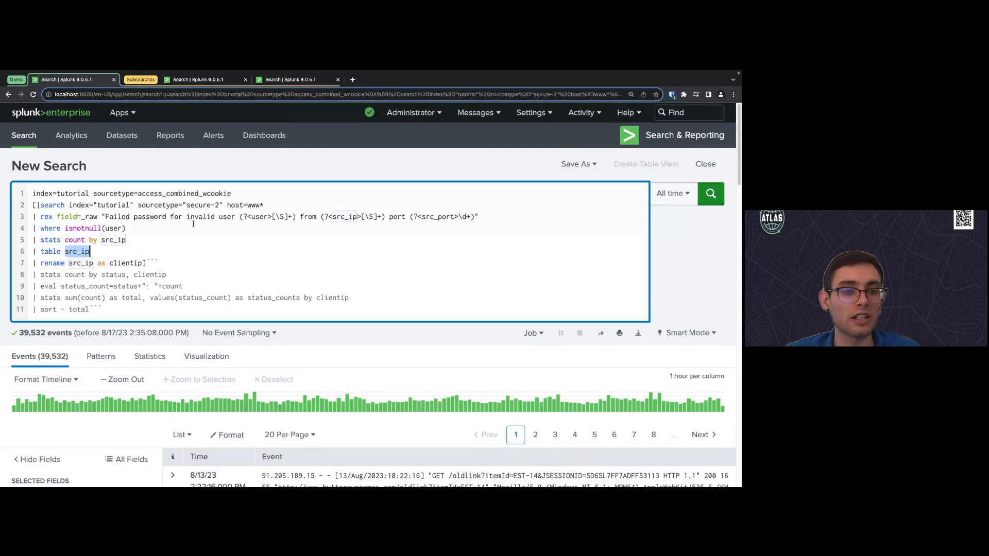
drag(109, 264, 144, 264)
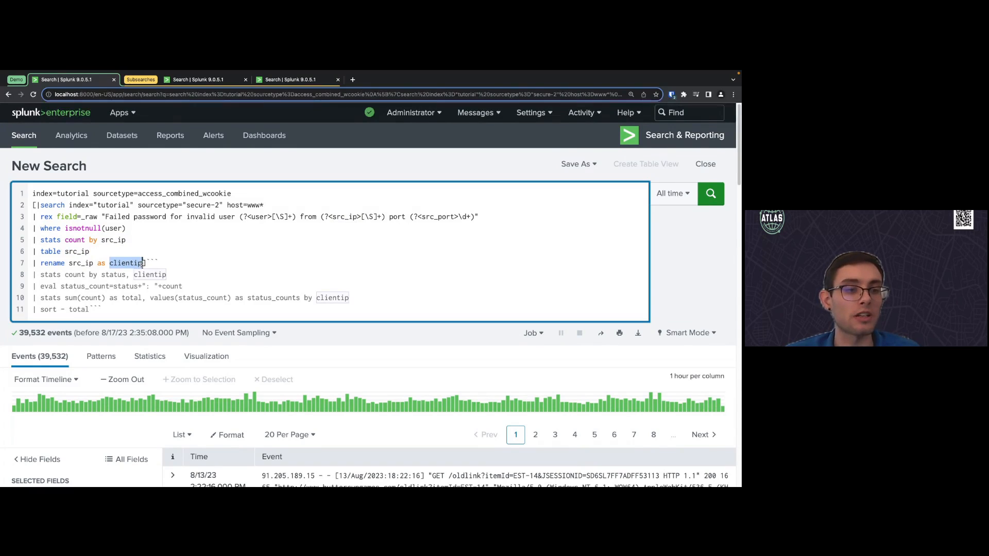
click(172, 263)
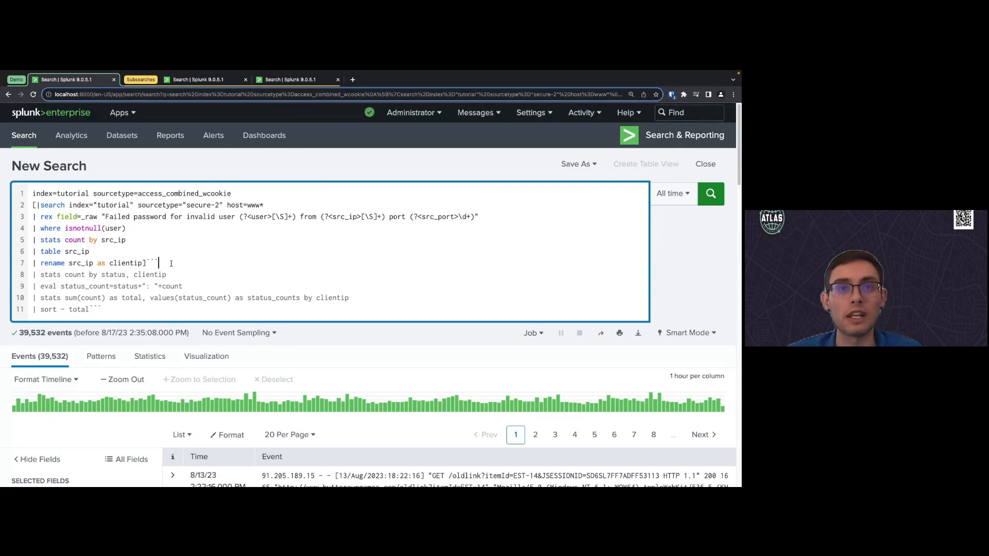
scroll(172, 264, down, 2)
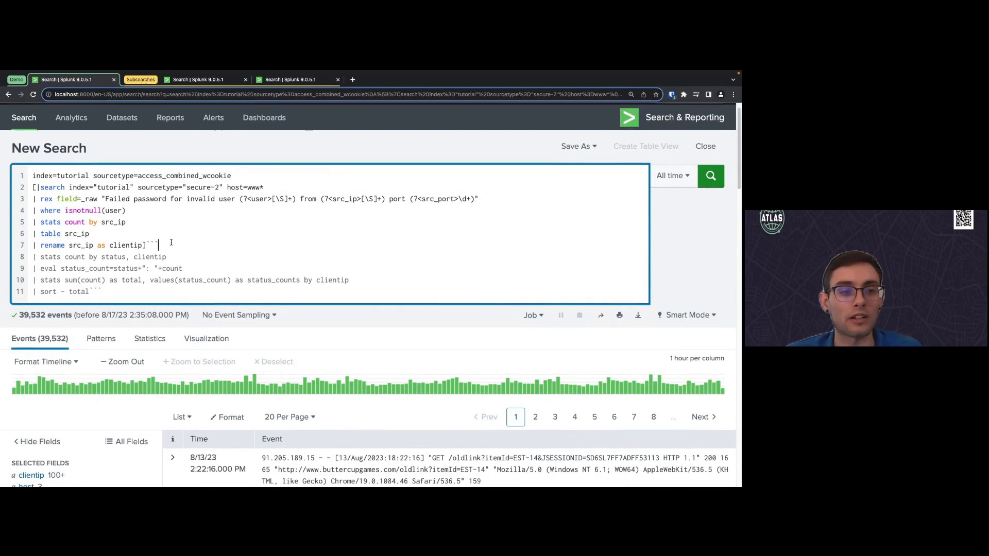
- Uncomment the stats, eval and sort lines after the subsearch by removing the triple backticks at both ends, and run the search
click(174, 246)
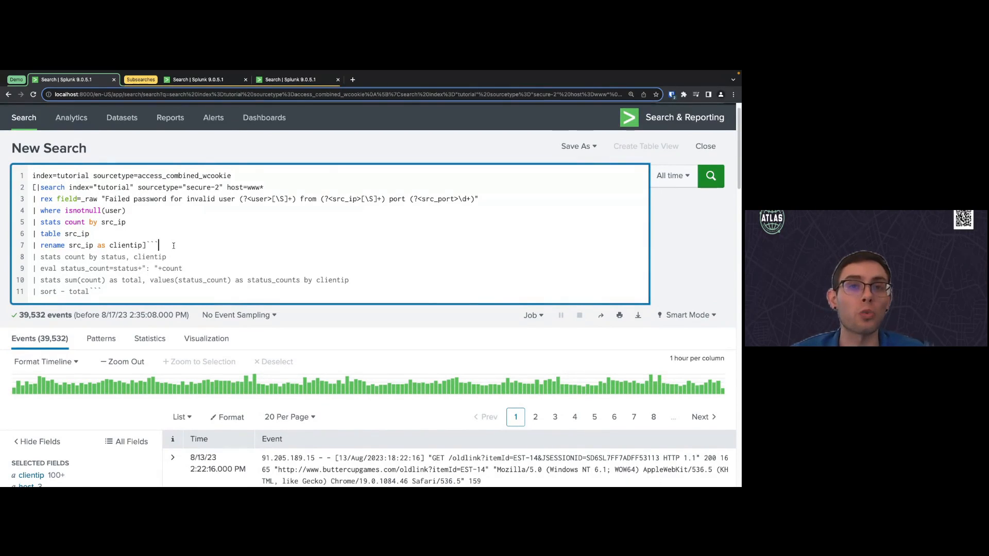
key(BackSpace)
key(BackSpace)
key(BackSpace)
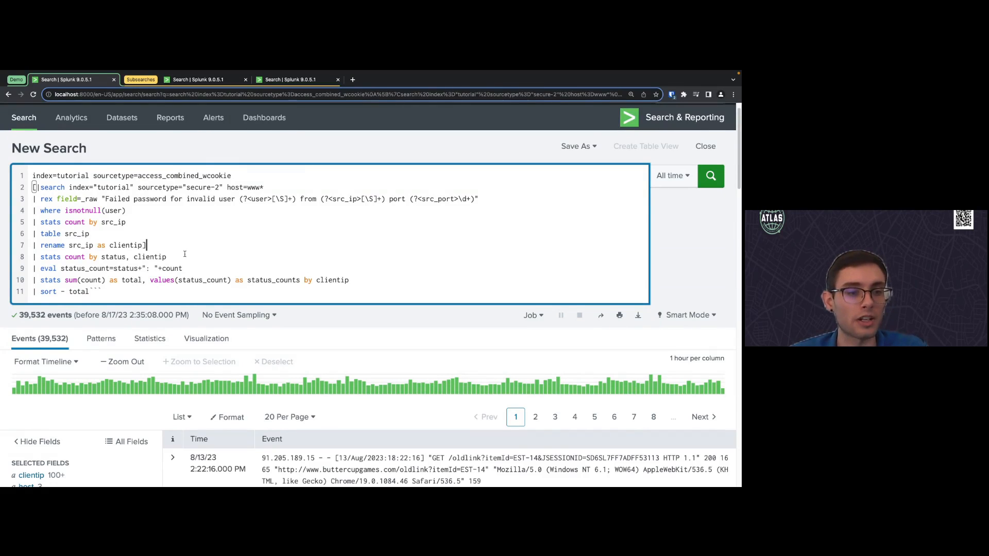
click(190, 270)
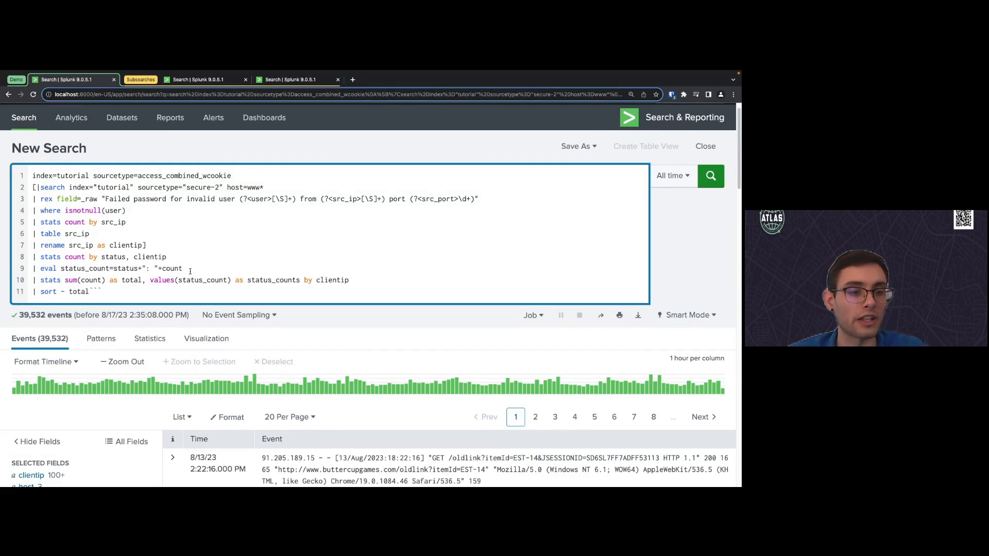
text(``)
key(BackSpace)
key(BackSpace)
click(107, 290)
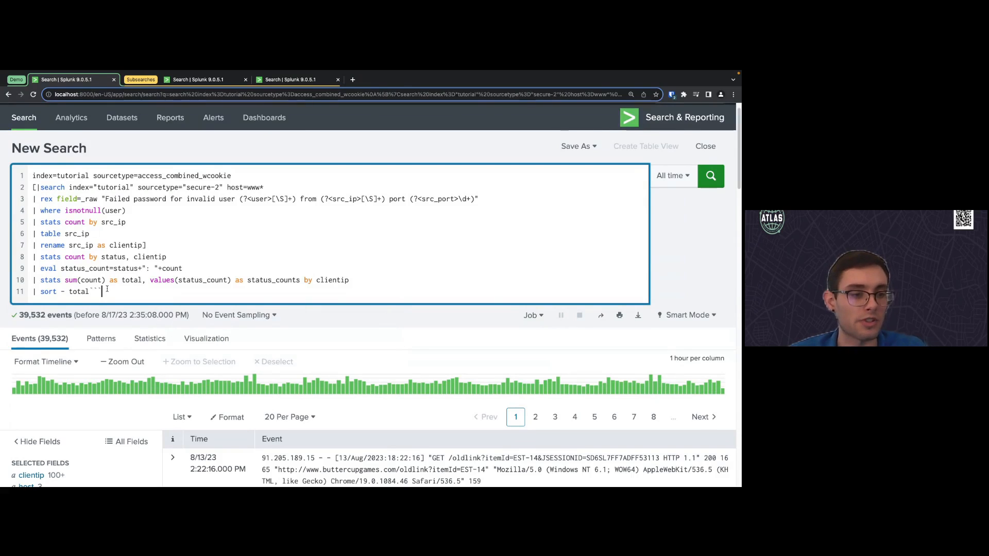
key(BackSpace)
key(BackSpace)
key(Return)
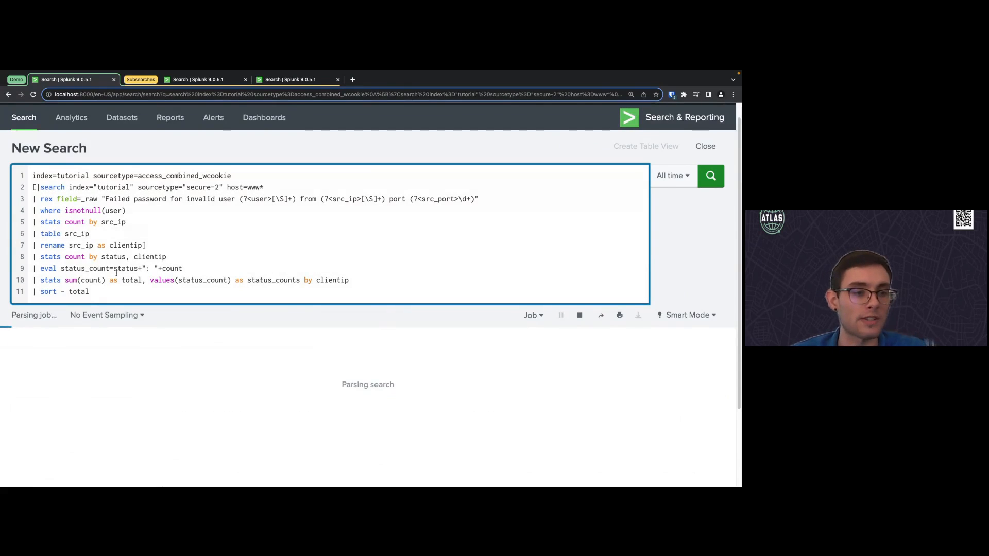
- Examine the lines that count by status and clientip, build status_count, sum the totals per clientip and sort by total
click(182, 256)
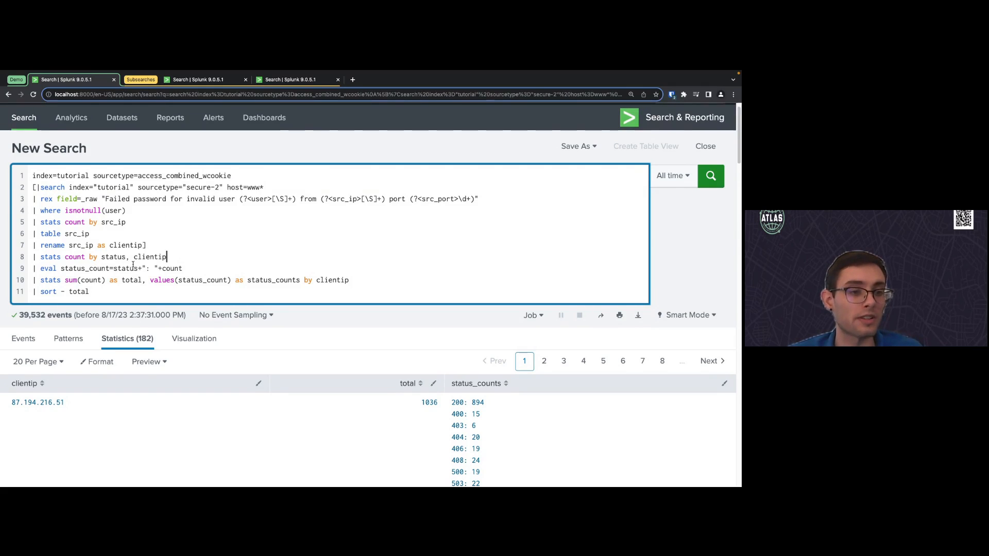
drag(36, 268, 187, 268)
click(192, 269)
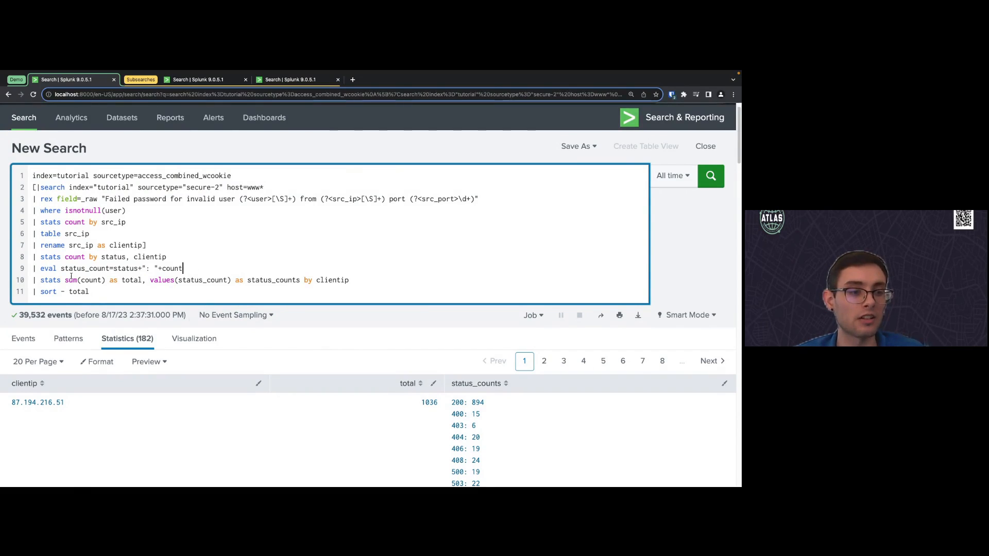
click(365, 279)
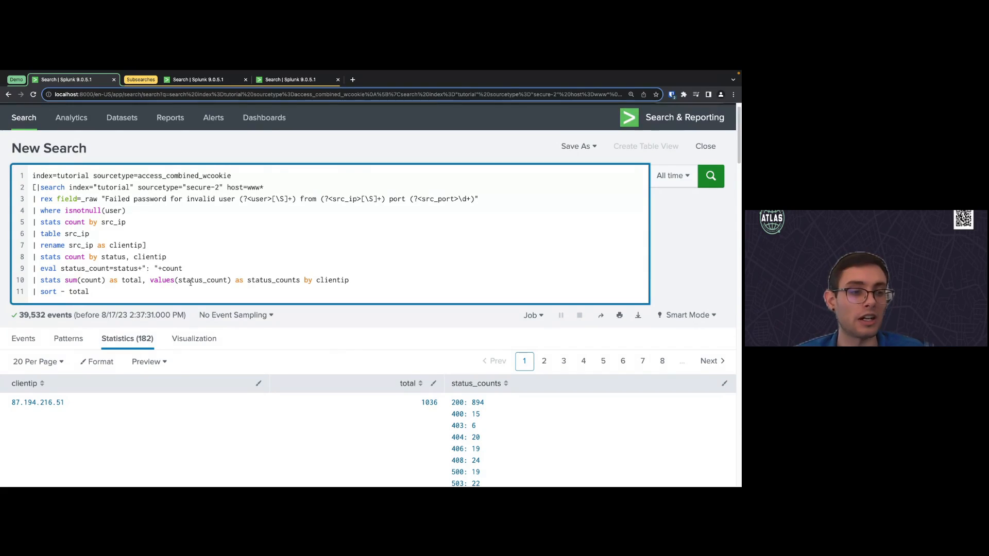
click(147, 289)
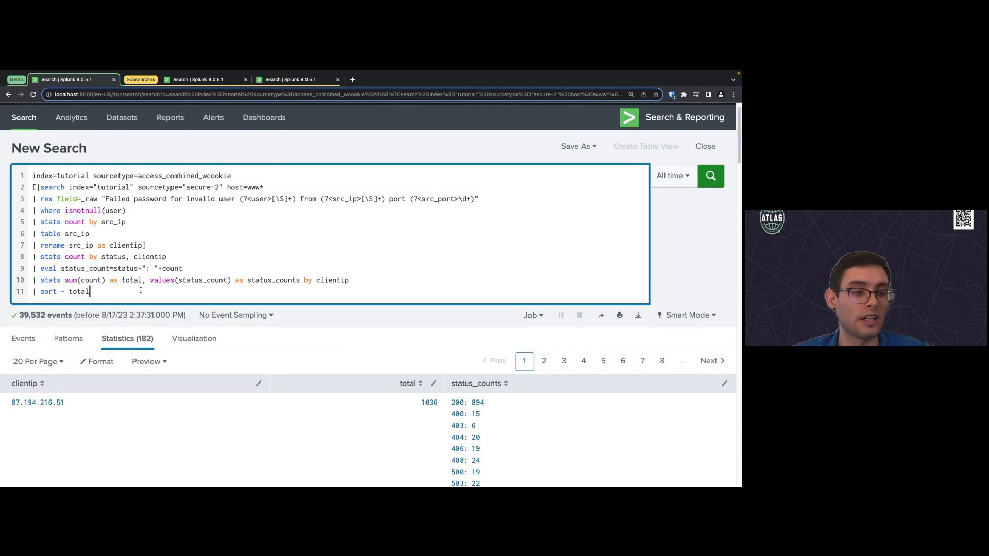
- Run the subsearch-filtered search again and examine the total and status_counts for each clientip
key(Return)
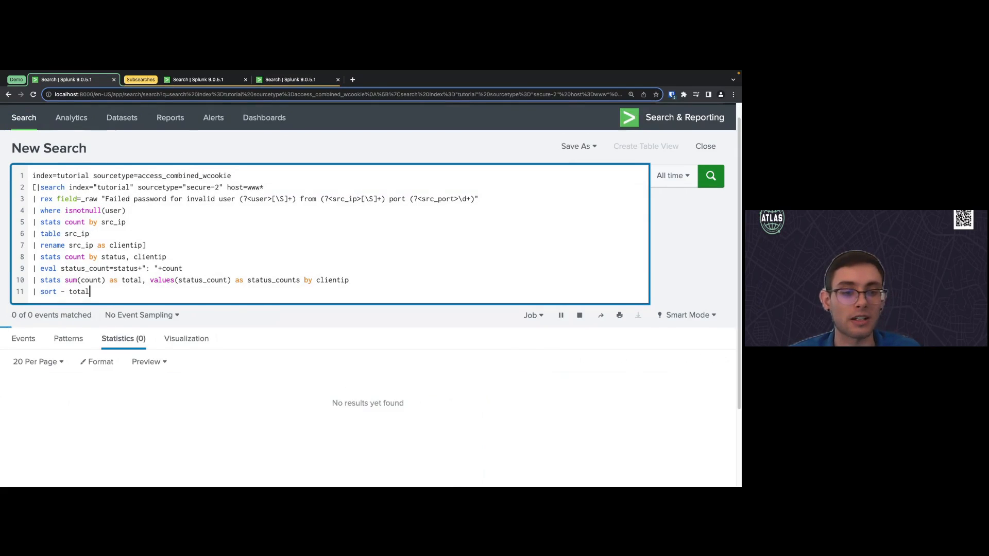
scroll(191, 310, down, 3)
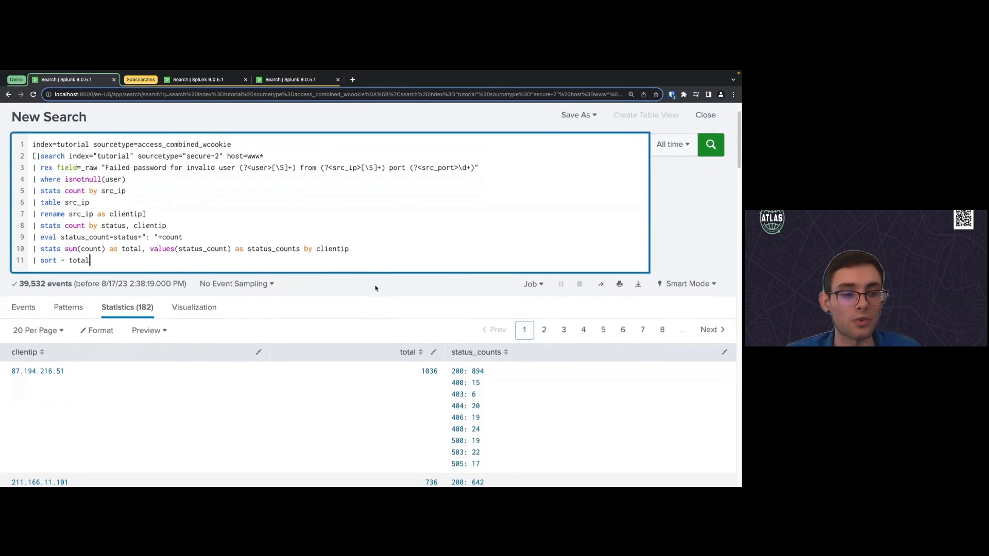
scroll(191, 309, down, 1)
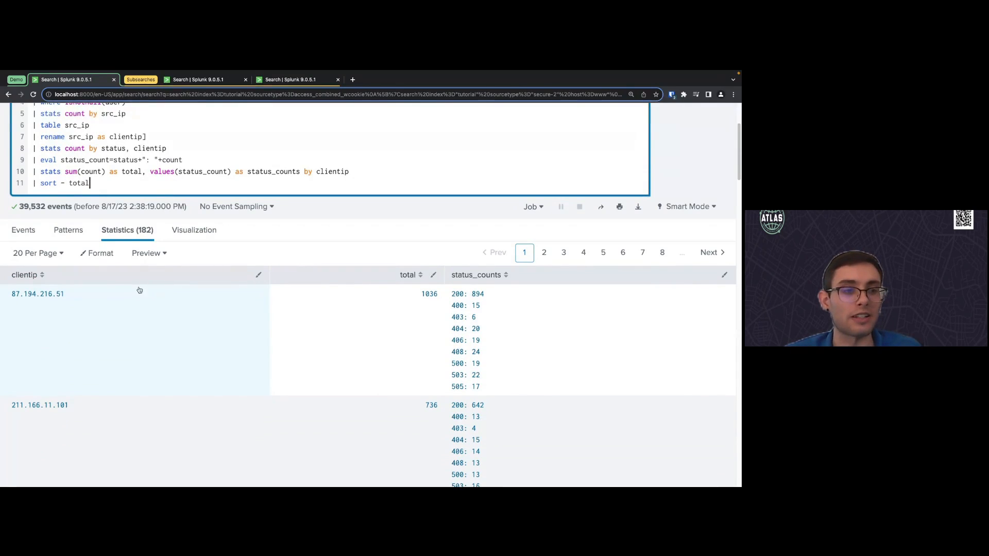
- Replace the whole query with the copied secure-2 search that counts auth_failures by host and has a commented-out left join subsearch
scroll(196, 309, up, 1)
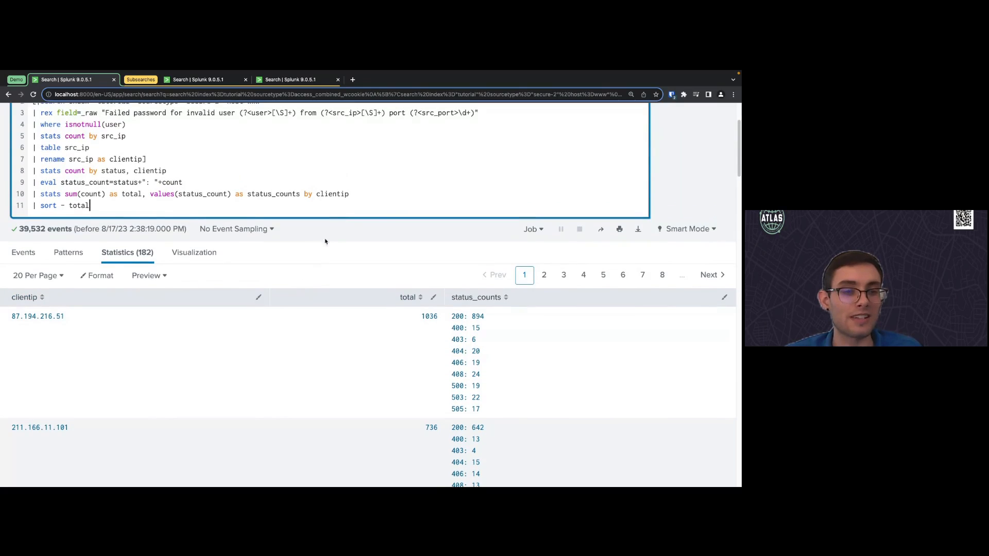
click(388, 232)
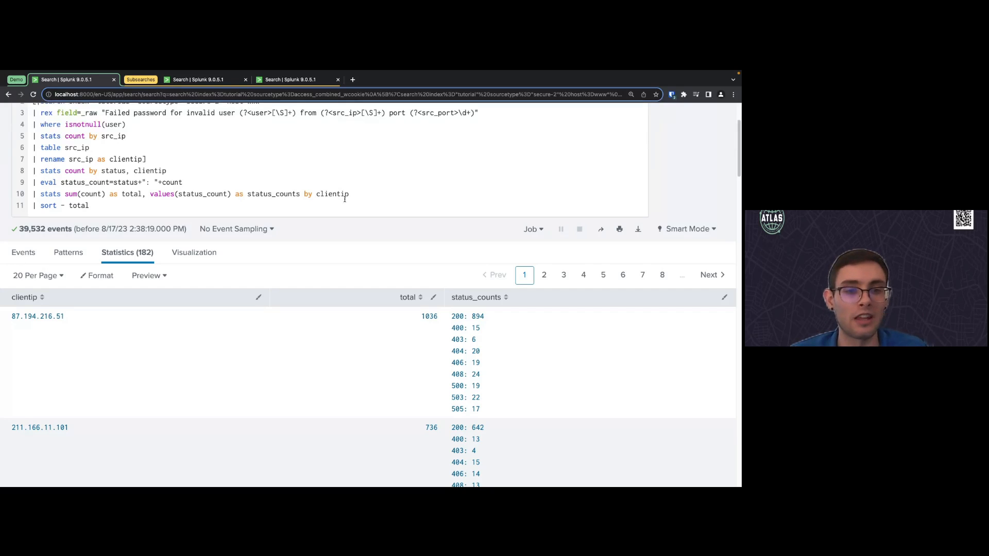
scroll(360, 228, up, 3)
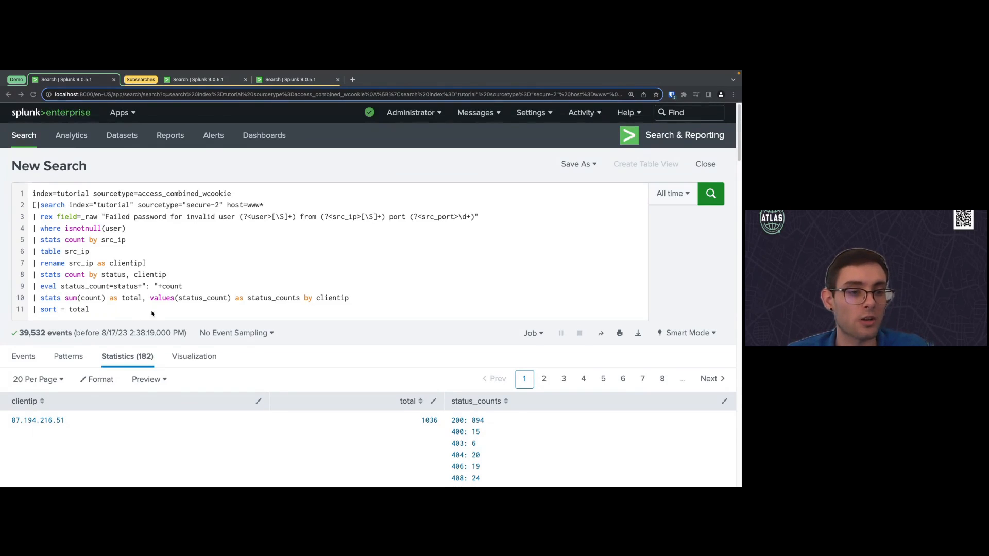
click(110, 309)
drag(110, 309, 30, 184)
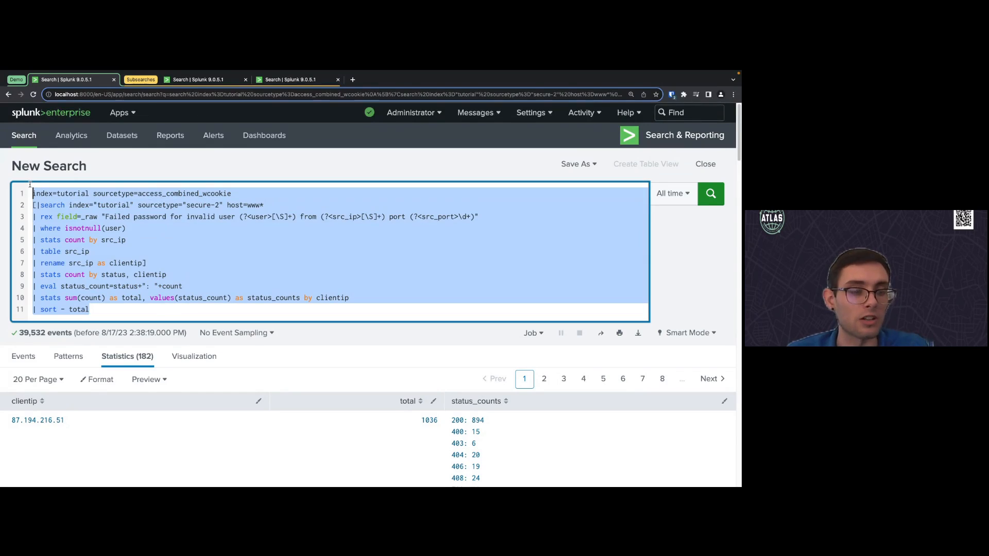
key(BackSpace)
key(super+v)
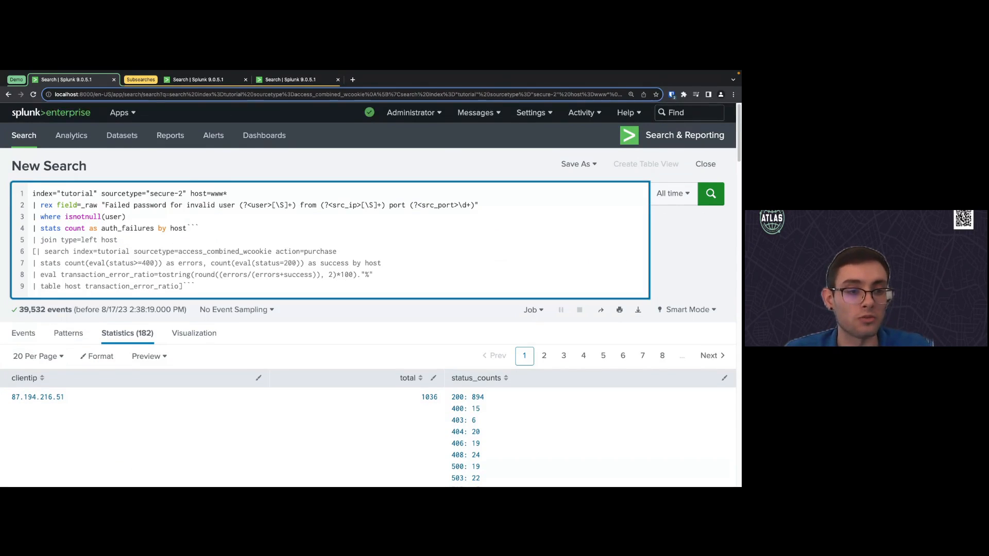
click(204, 231)
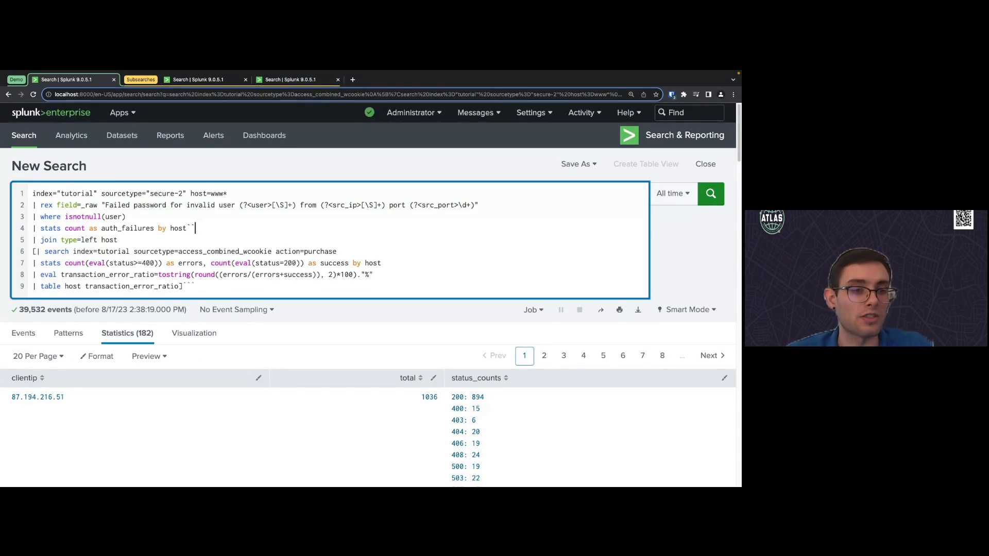
key(BackSpace)
key(BackSpace)
click(454, 232)
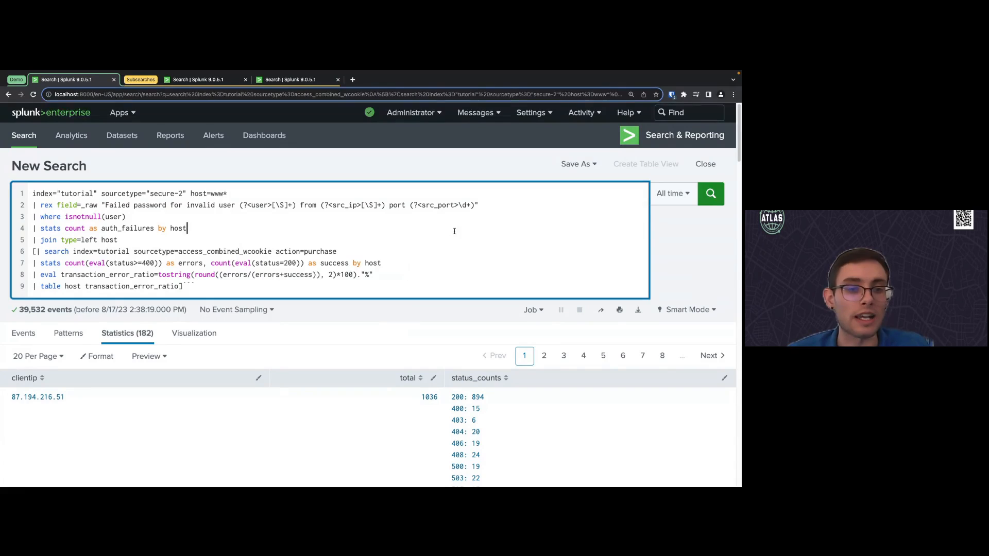
click(226, 287)
click(192, 229)
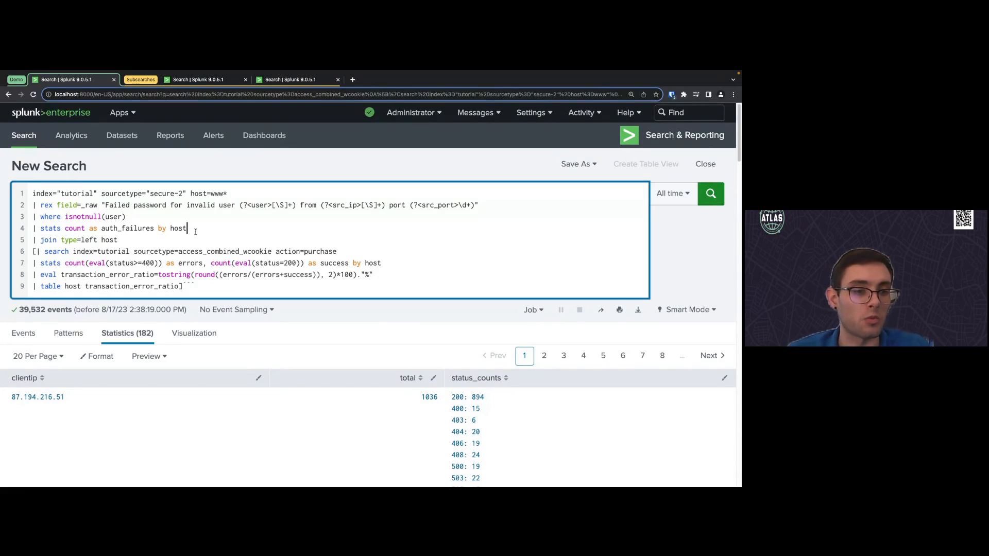
text(```)
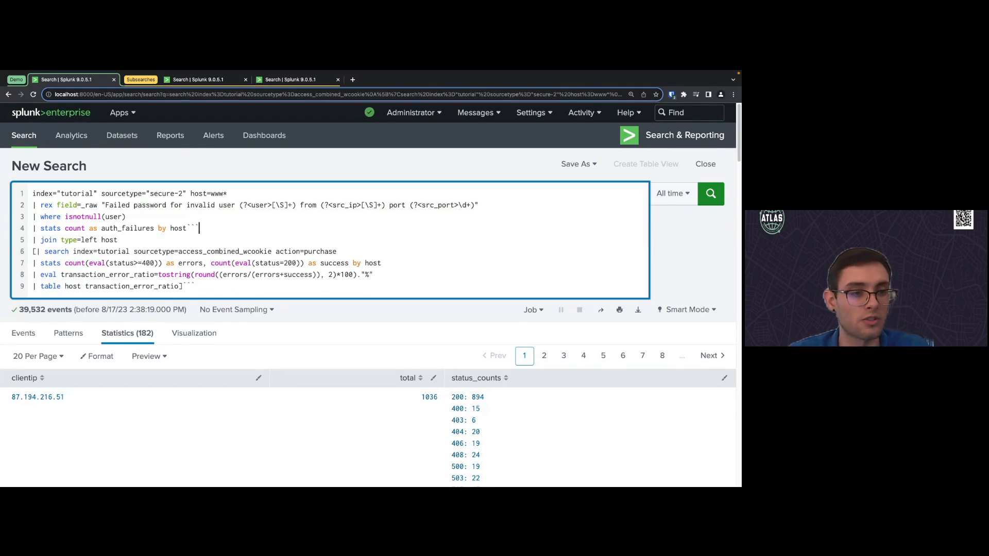
- Run the secure-2 search with the join block still commented out and examine auth_failures for each host
key(Return)
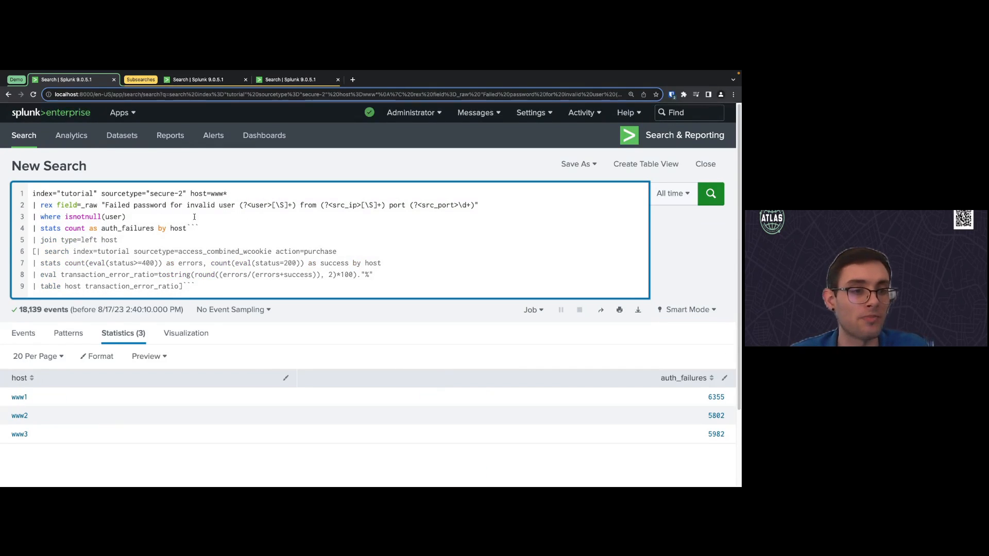
scroll(277, 213, down, 1)
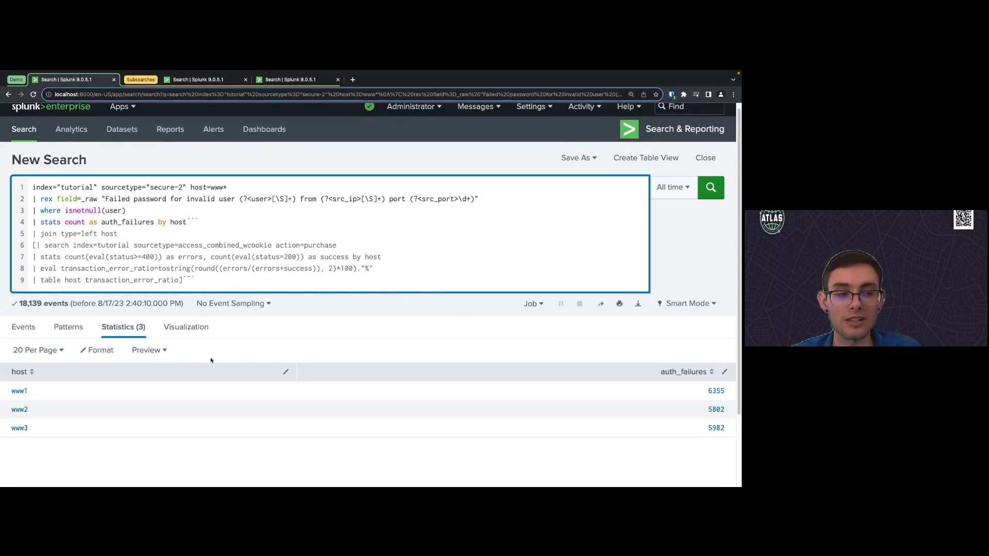
click(392, 309)
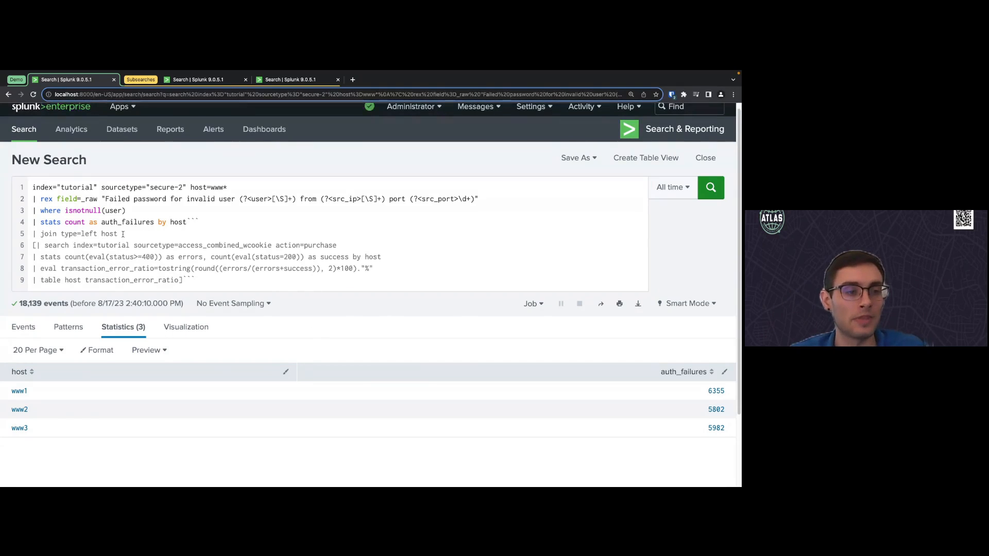
- Switch to the access_combined_wcookie purchase search and run it to view errors and success by host
click(291, 80)
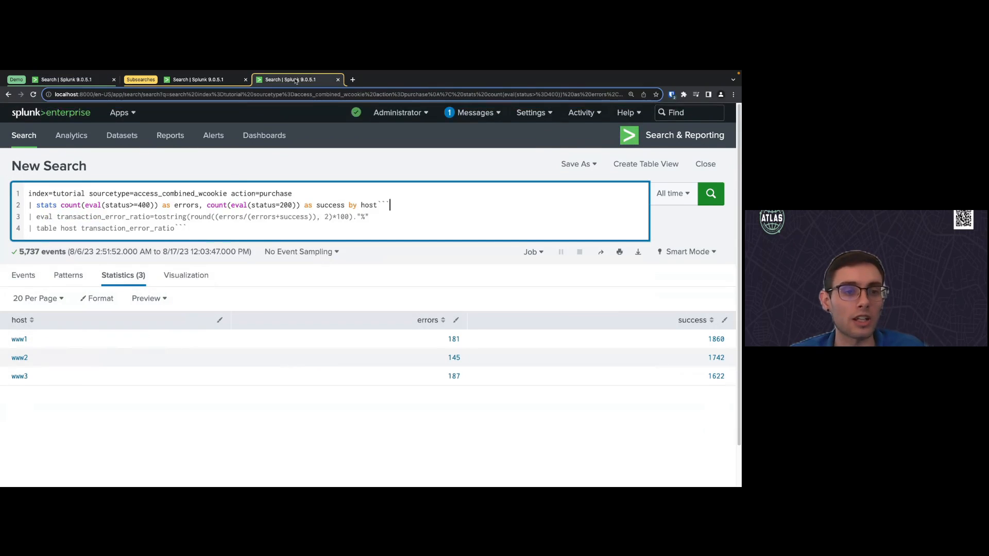
click(711, 194)
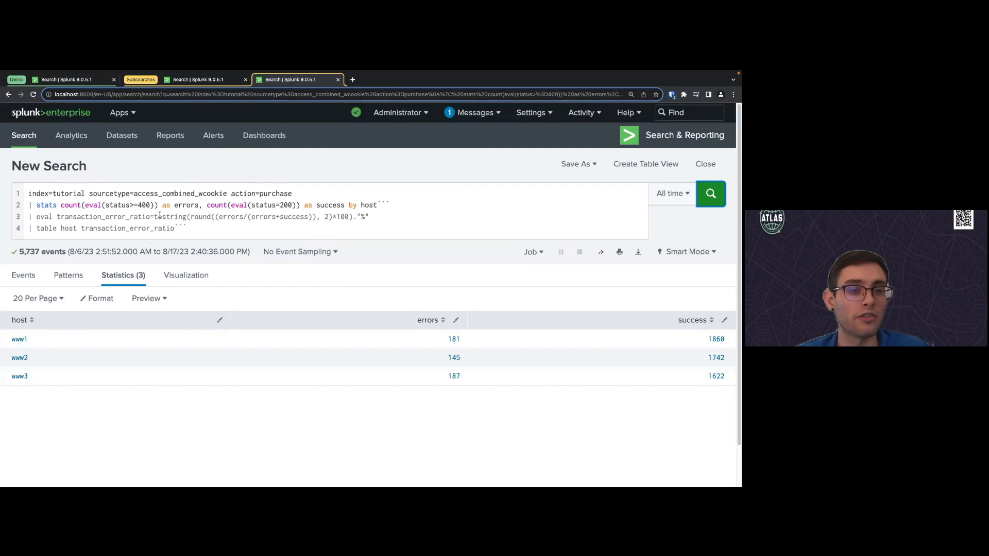
- Uncomment the transaction_error_ratio eval and table lines by removing the triple backticks at both ends, and run the purchase search
click(421, 206)
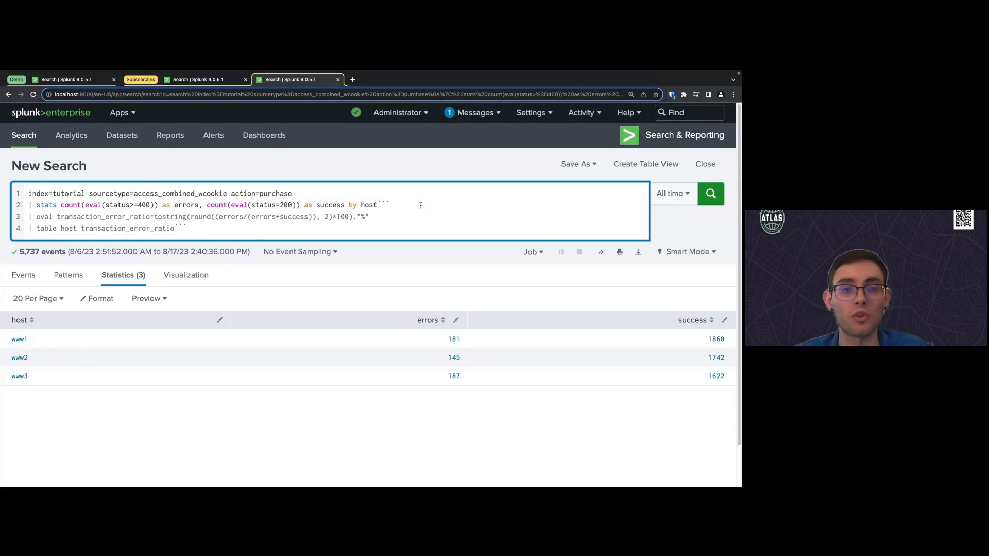
key(BackSpace)
key(BackSpace)
key(BackSpace)
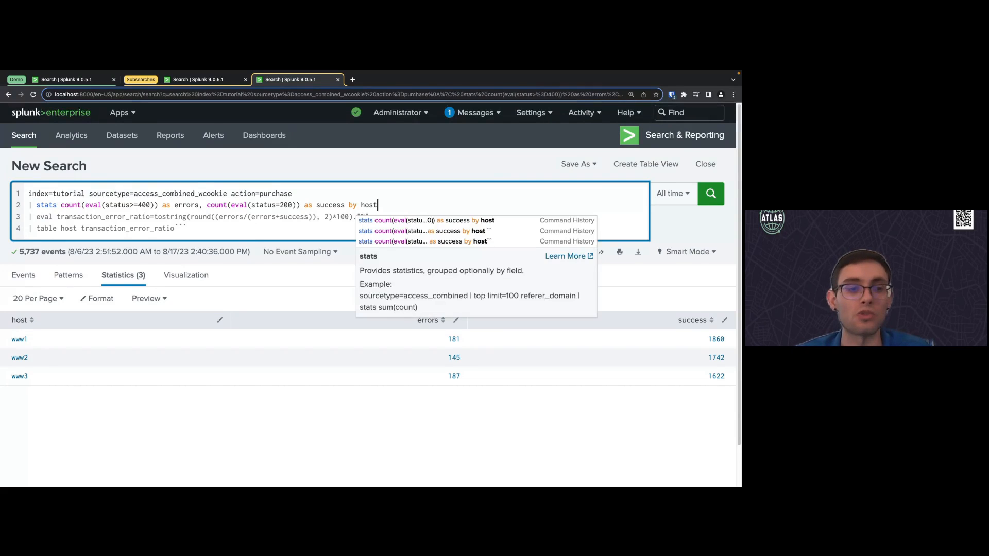
click(208, 231)
key(BackSpace)
key(BackSpace)
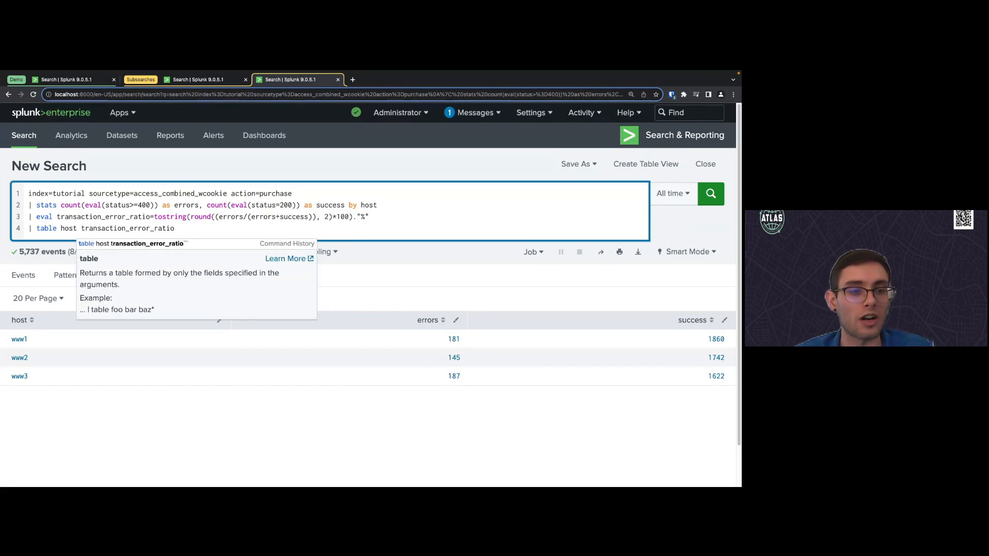
click(384, 221)
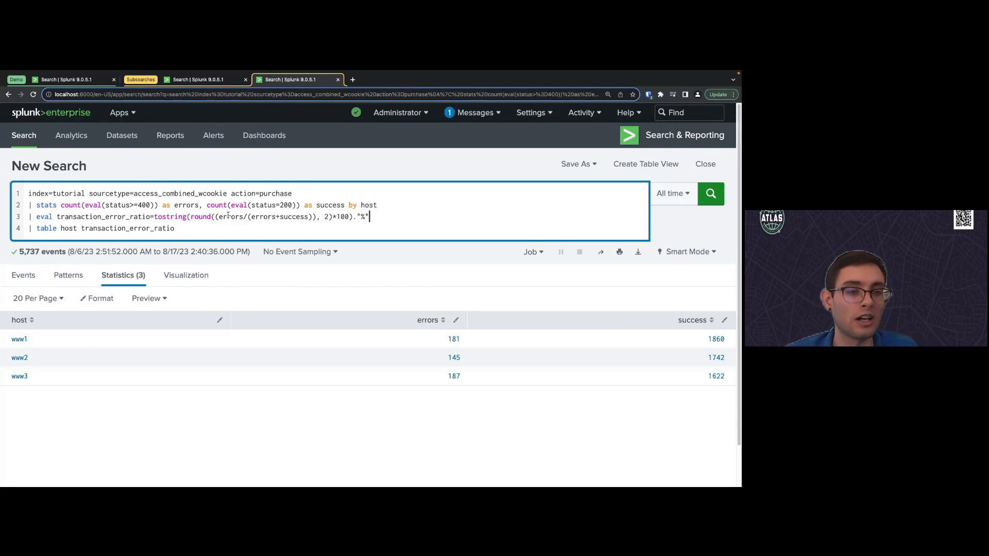
click(209, 228)
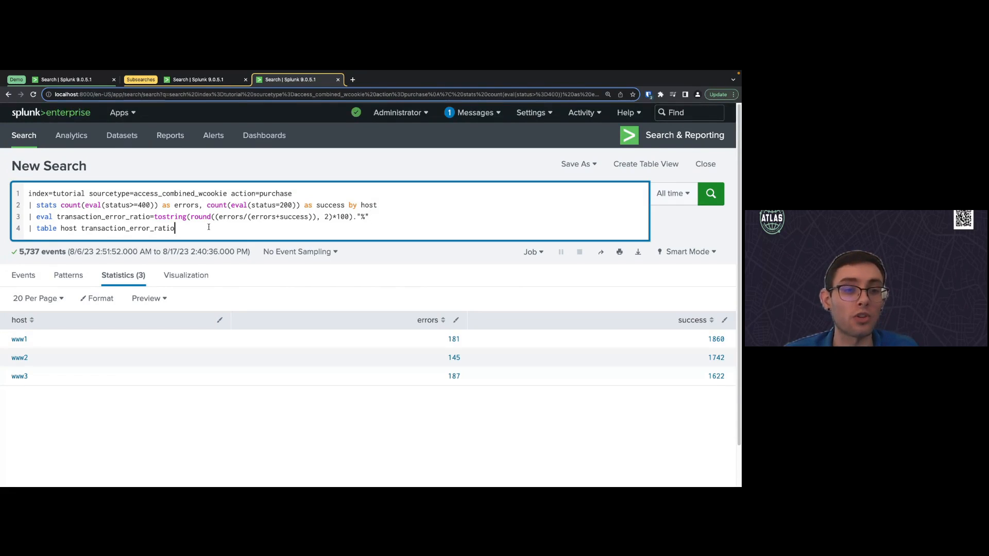
key(Return)
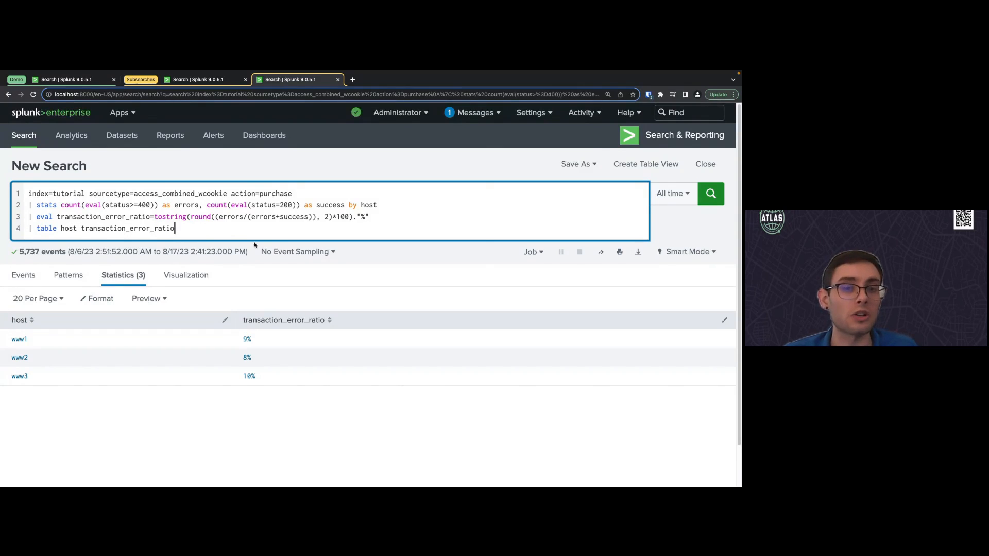
click(421, 251)
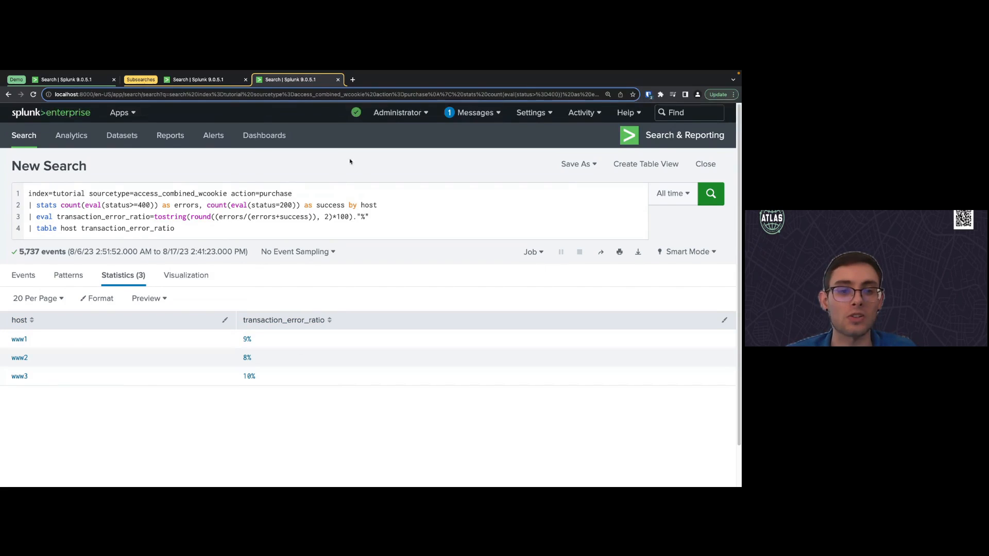
- Return to the auth_failures search, uncomment the left join subsearch on host by removing the triple backticks at both ends, and run it
click(69, 84)
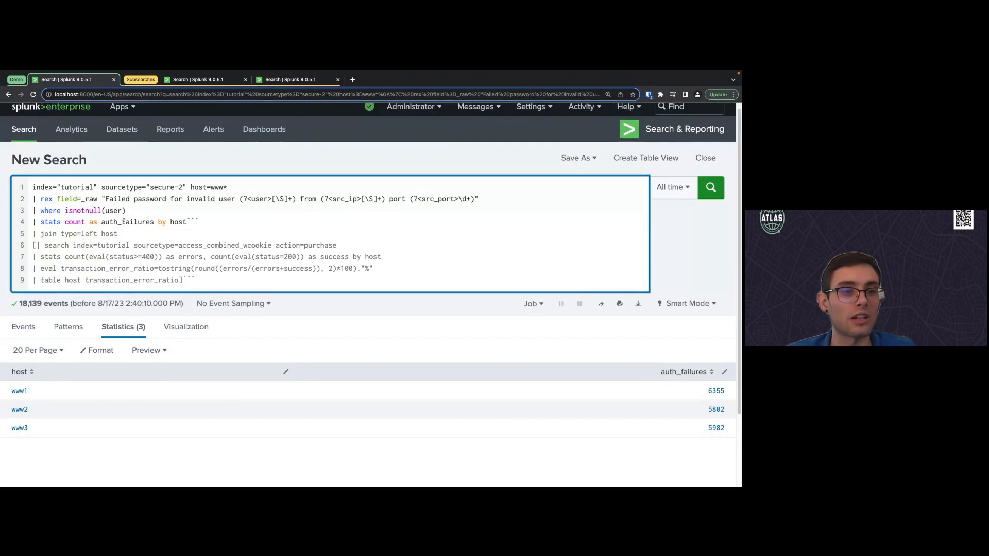
click(215, 222)
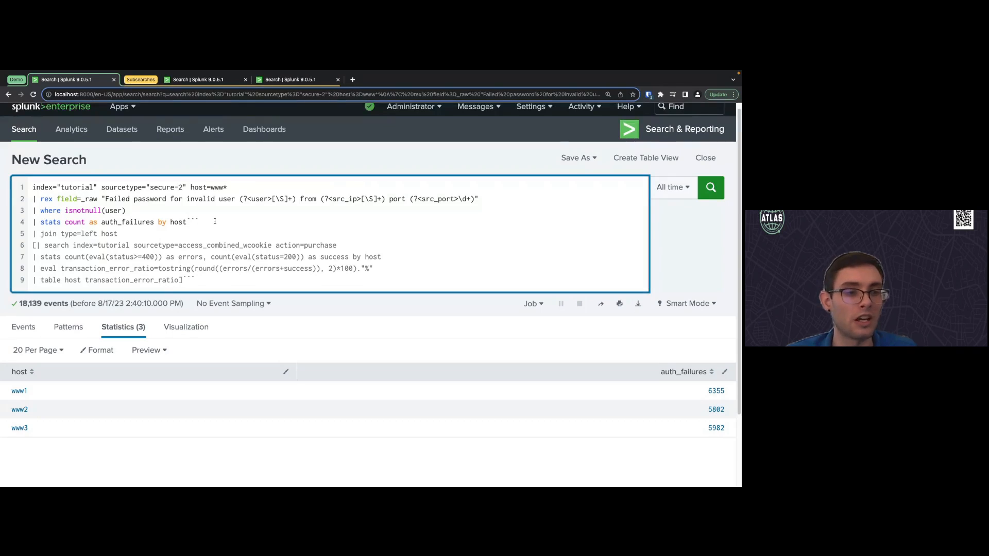
key(BackSpace)
key(BackSpace)
key(BackSpace)
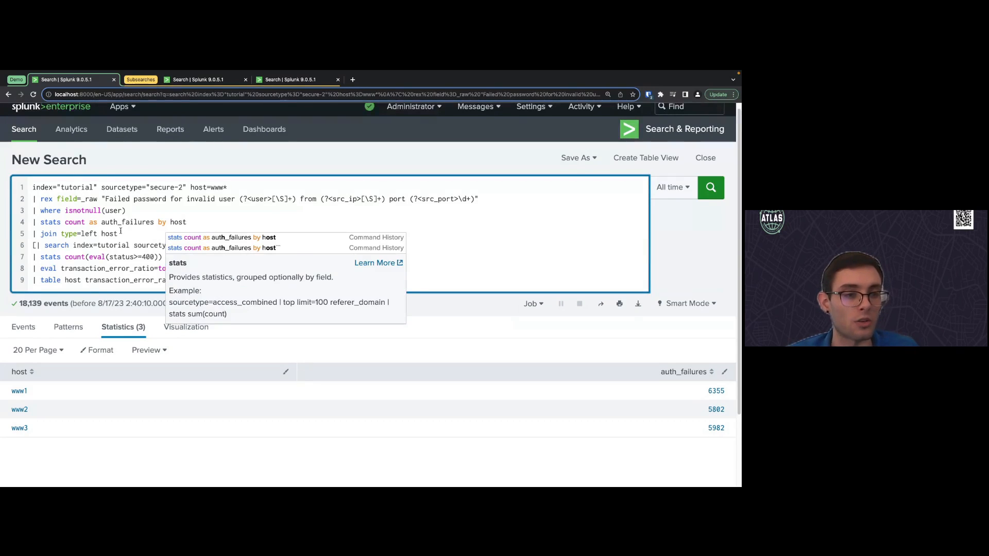
key(Down)
click(210, 275)
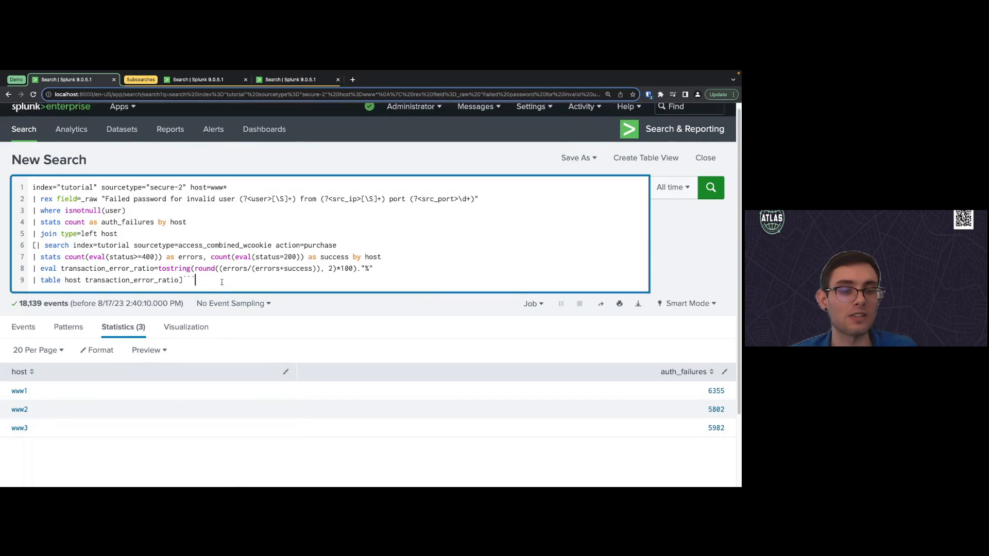
key(BackSpace)
key(BackSpace)
key(BackSpace)
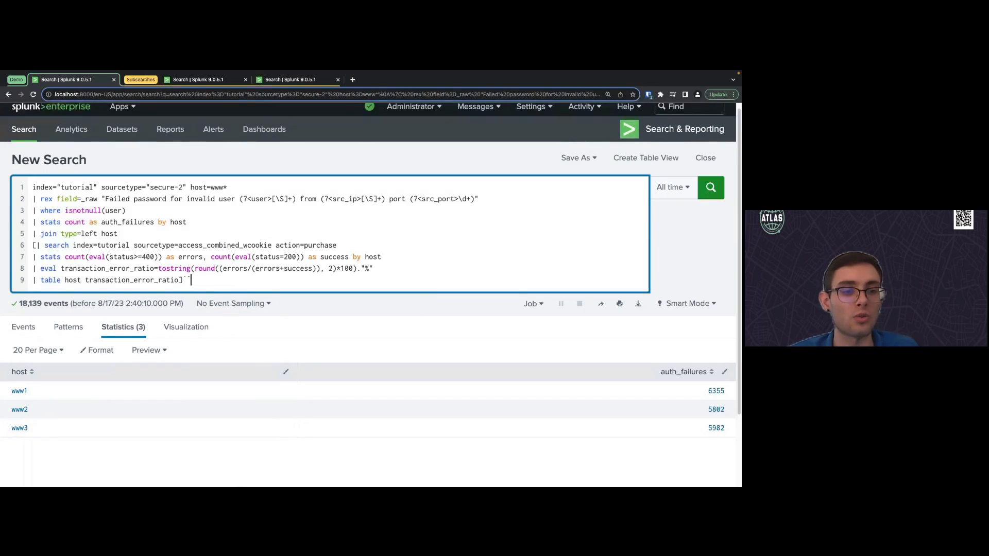
key(Return)
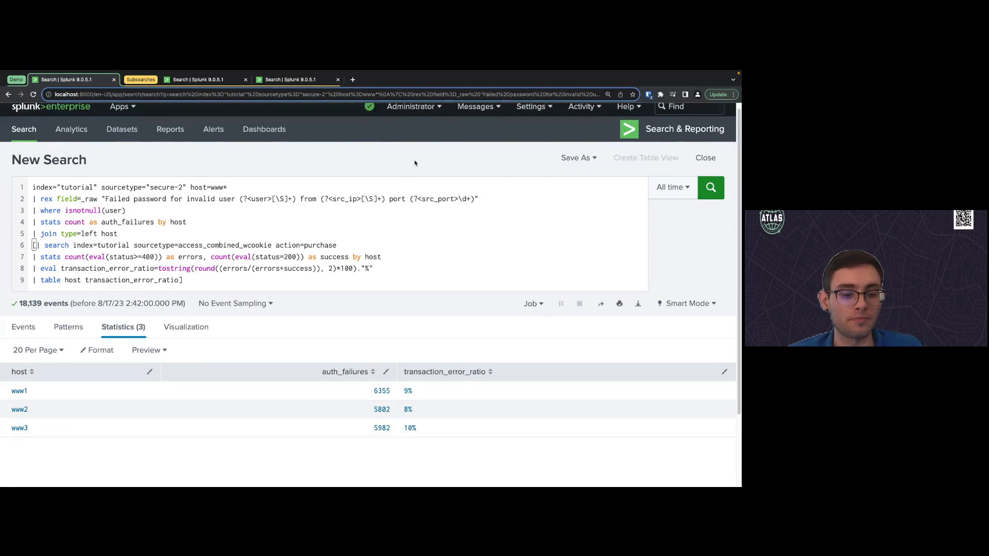
- Switch to the presentation and advance past the Filtering and Enrichment with Subsearching slide
key(ctrl+Left)
key(Right)
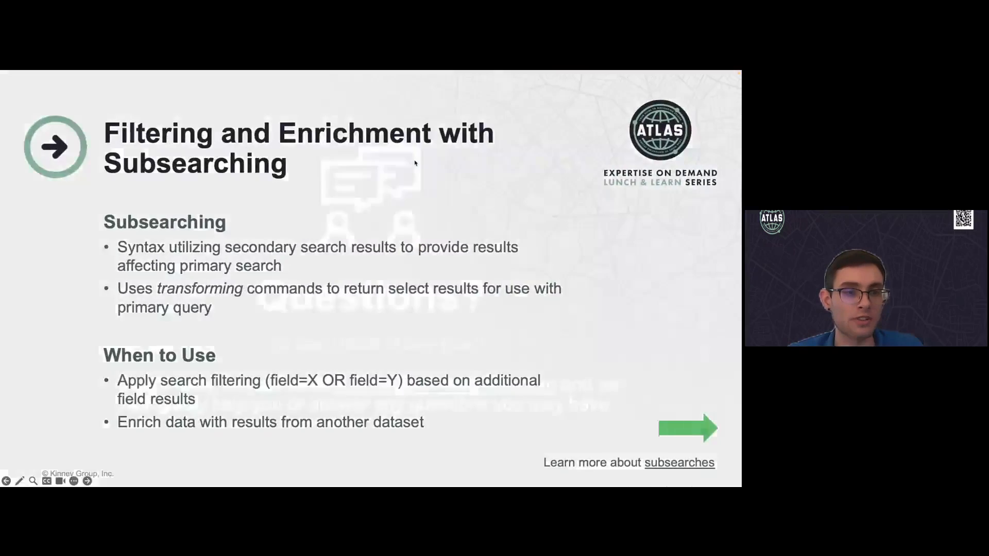